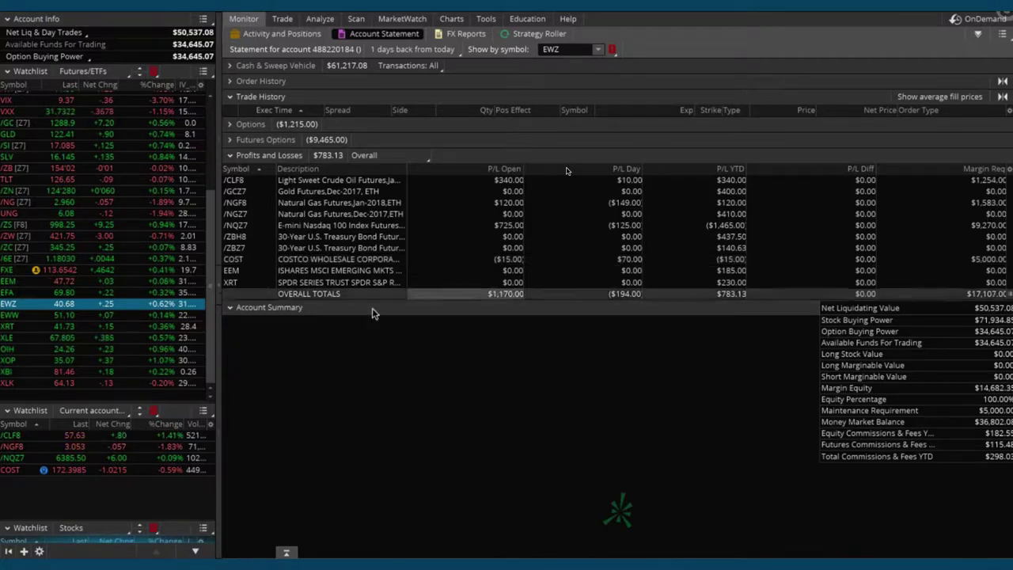
Step: Select /CLF8 and chart its short strangle risk profile with +10%, $0 and -10% price slices
{"action": "left_click", "coordinate": [35, 440]}
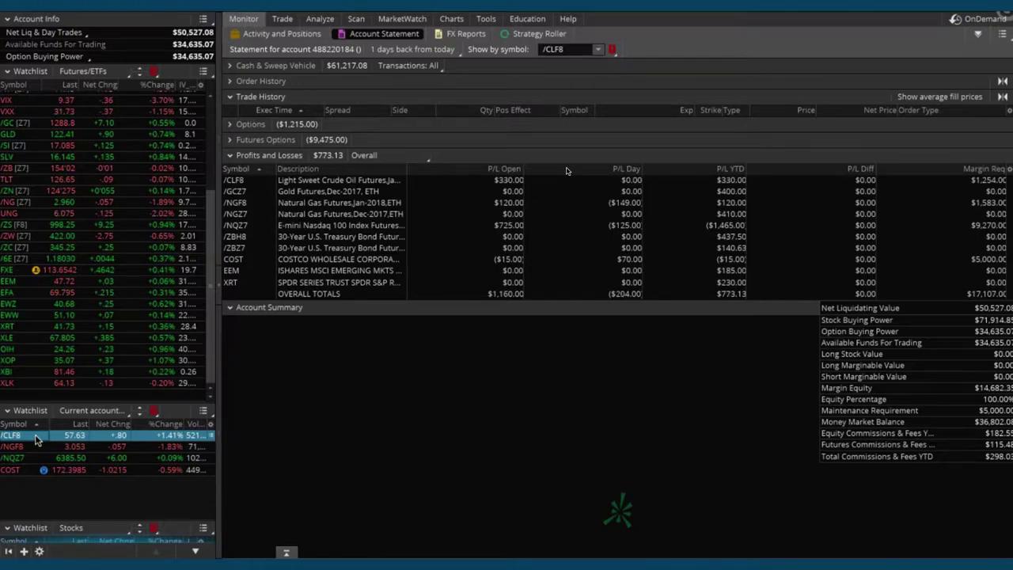
{"action": "left_click", "coordinate": [316, 20]}
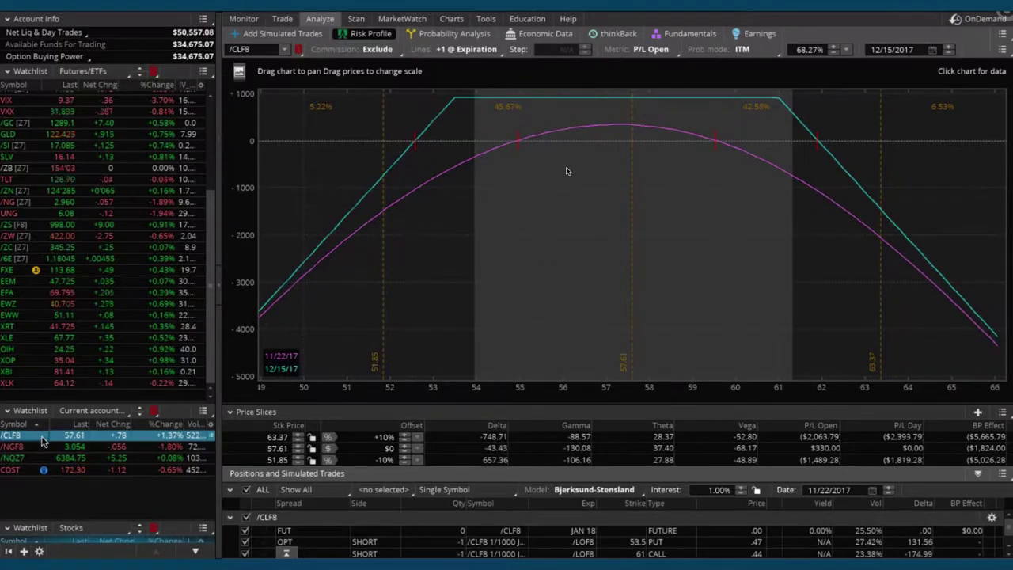
Step: Stage a closing BUY +1 order for the /CLF8 61/53.5 strangle at a .58 limit, day
{"action": "scroll", "coordinate": [560, 529], "scroll_direction": "down", "scroll_amount": 1}
{"action": "left_click", "coordinate": [561, 532]}
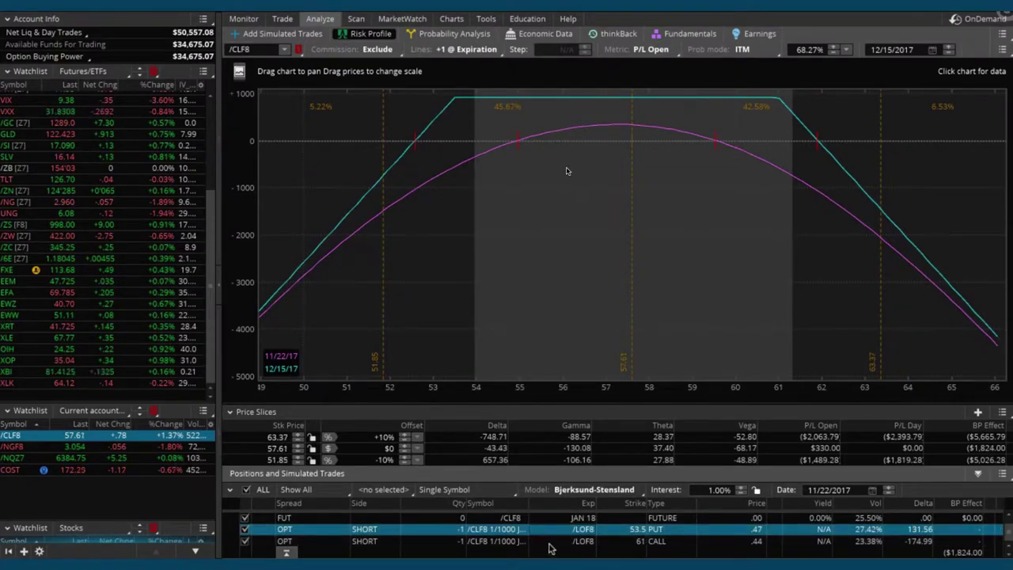
{"action": "right_click", "coordinate": [545, 541]}
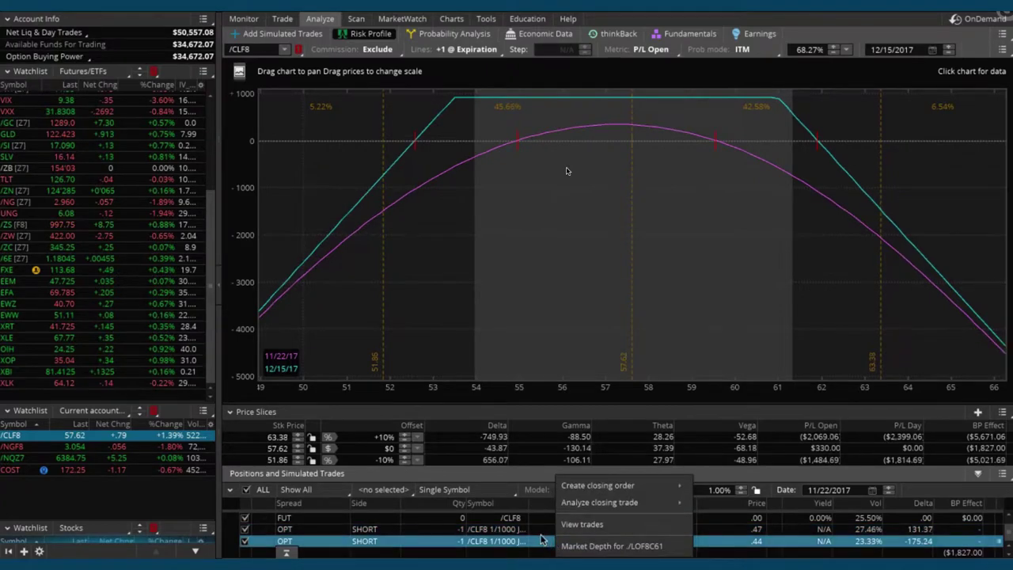
{"action": "left_click", "coordinate": [545, 531], "text": "ctrl"}
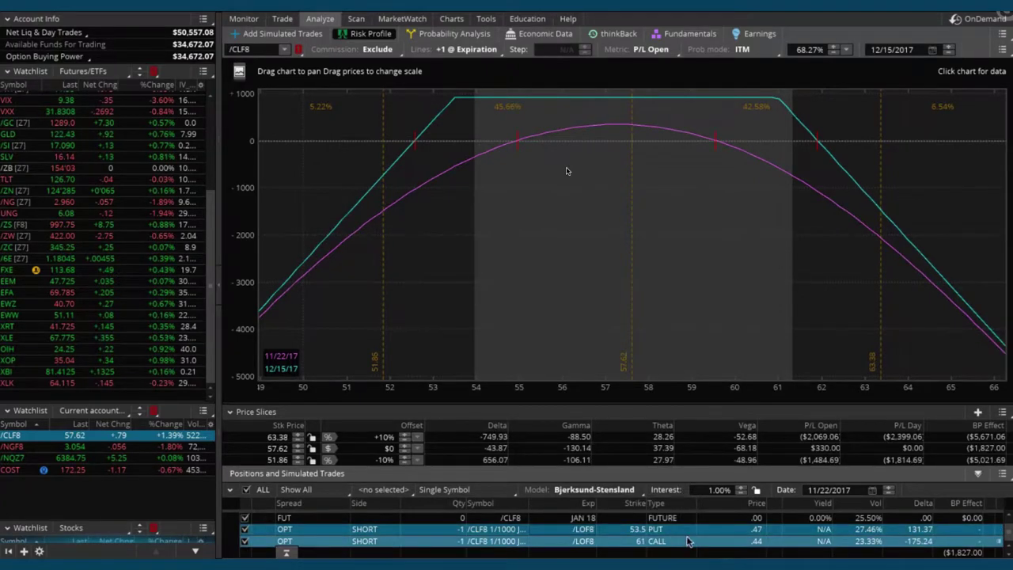
{"action": "right_click", "coordinate": [688, 543]}
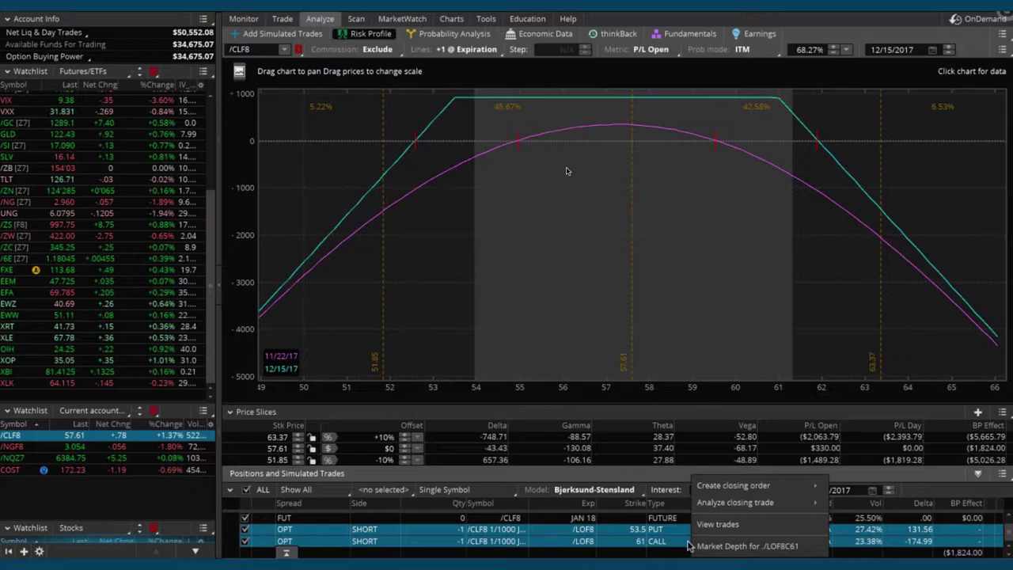
{"action": "mouse_move", "coordinate": [724, 485]}
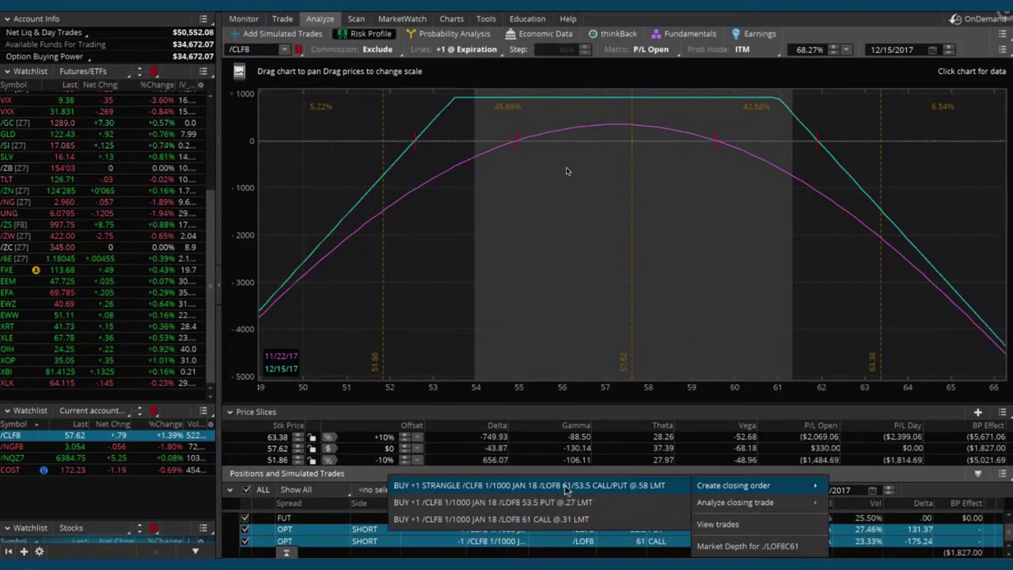
{"action": "left_click", "coordinate": [522, 486]}
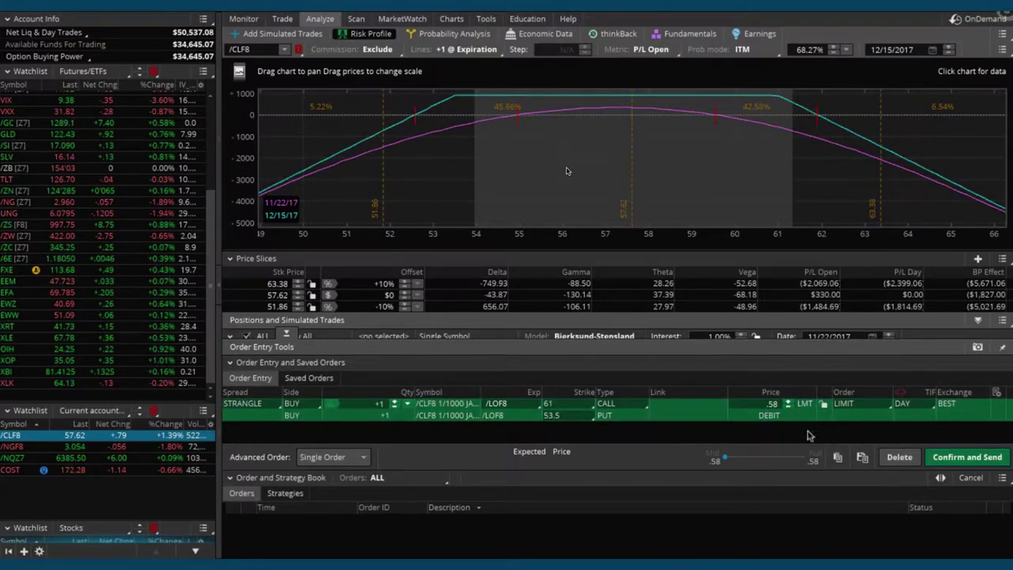
Step: Confirm and send the .58 strangle buy-back, leaving both /CLF8 legs at zero quantity
{"action": "left_click", "coordinate": [967, 457]}
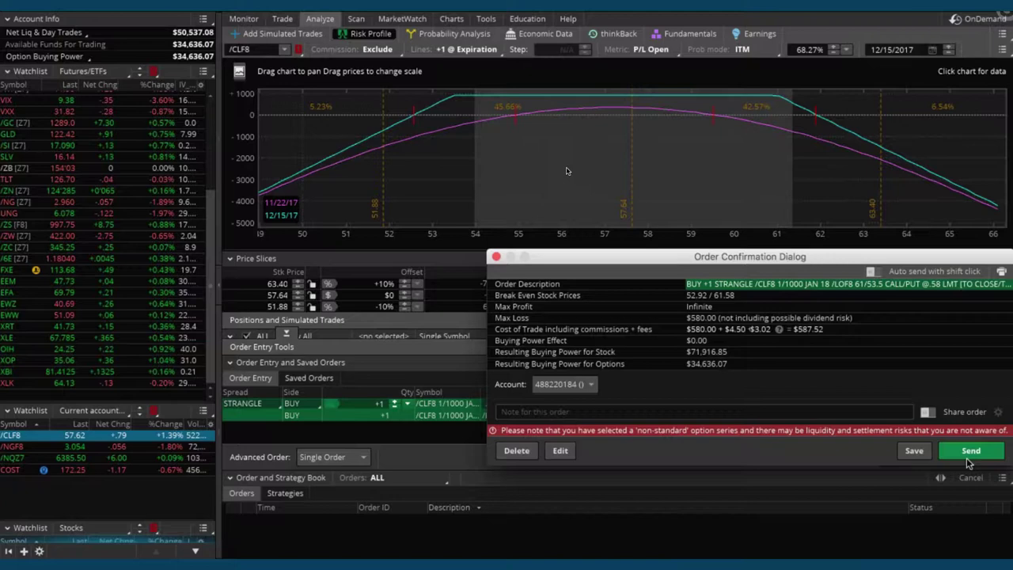
{"action": "left_click", "coordinate": [967, 456]}
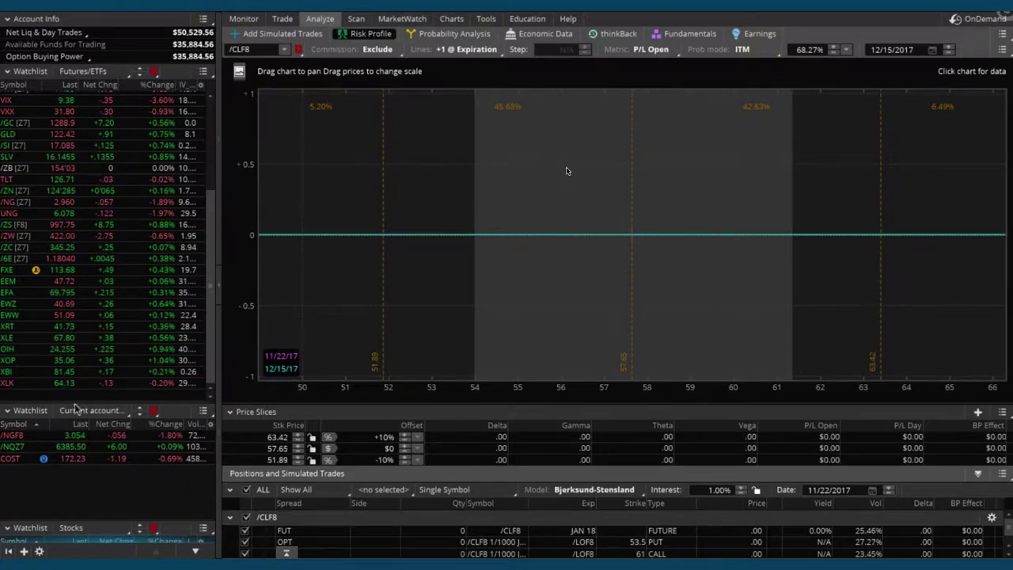
Step: Switch the risk profile to the /NQZ7 position and rescale its price axis to about 5500–6800
{"action": "left_click", "coordinate": [13, 438]}
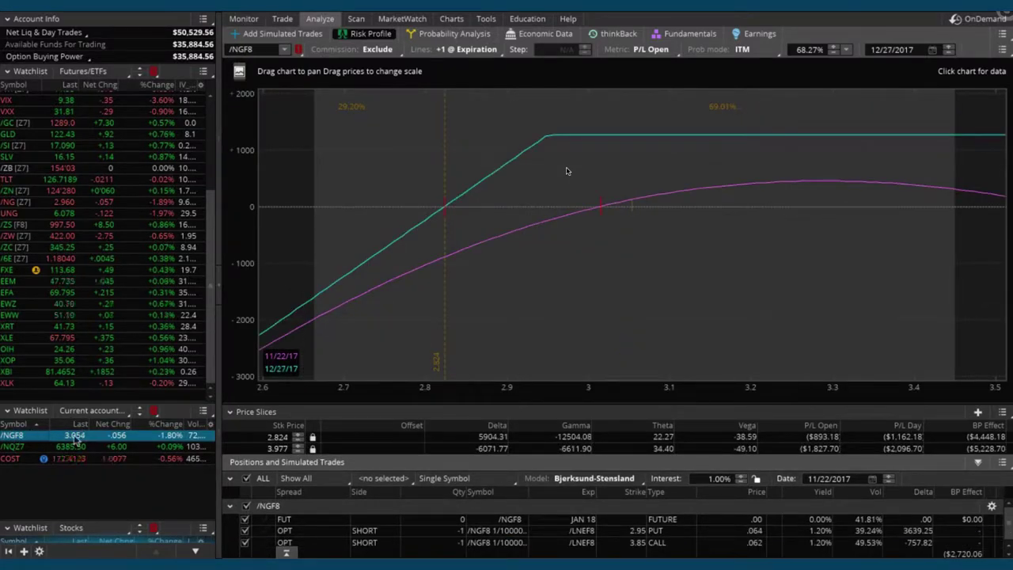
{"action": "left_click", "coordinate": [36, 447]}
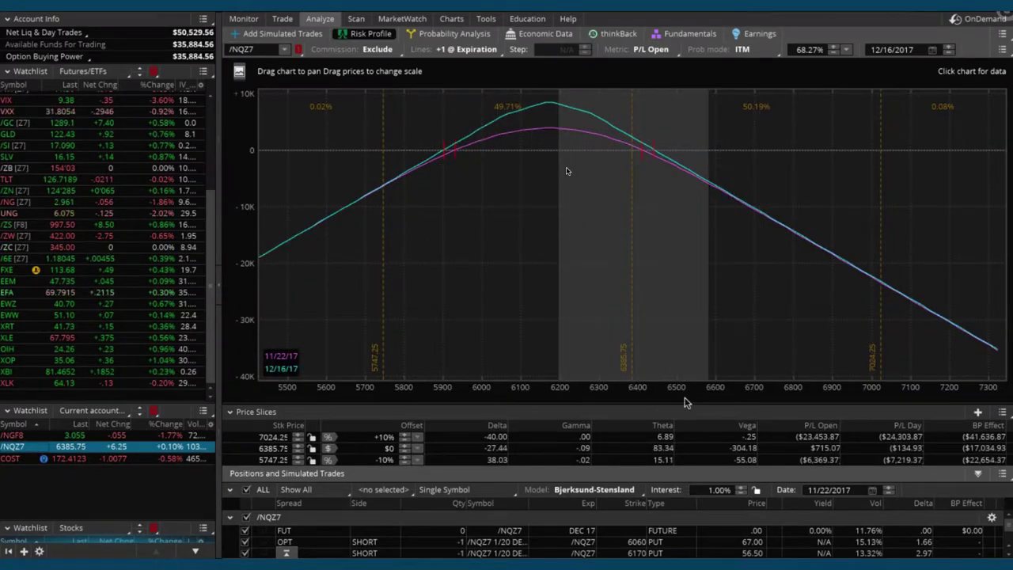
{"action": "left_click_drag", "start_coordinate": [712, 387], "coordinate": [792, 410]}
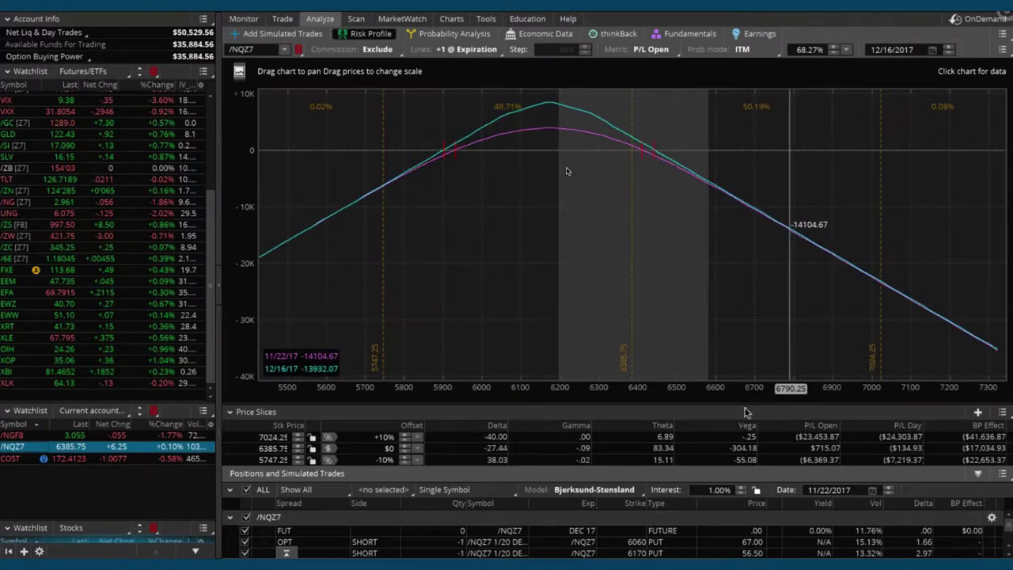
{"action": "left_click_drag", "start_coordinate": [670, 400], "coordinate": [809, 399]}
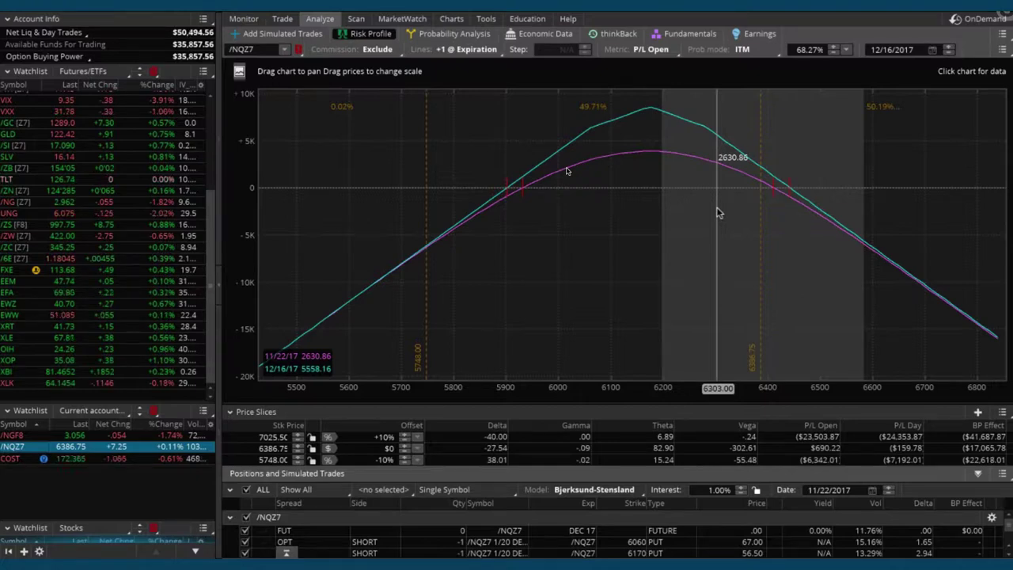
Step: Show the /NQZ7 option chain and Order Book, where the /CLF8 closing order reads FILLED
{"action": "left_click", "coordinate": [281, 21]}
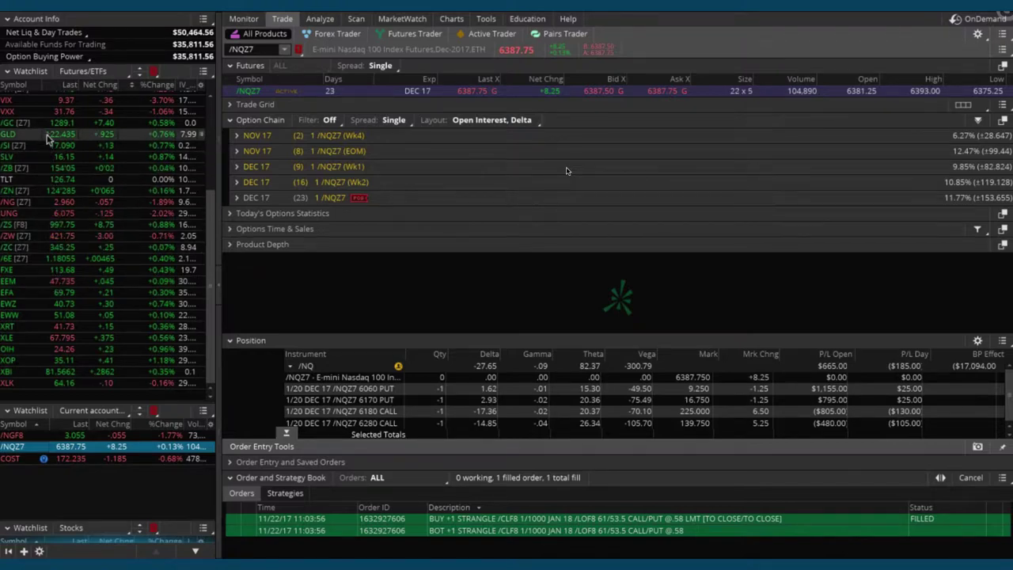
Step: Load EWZ and view its 10-year daily chart, with IV Rank 31 and IV Percentile 57
{"action": "scroll", "coordinate": [44, 142], "scroll_direction": "up", "scroll_amount": 4}
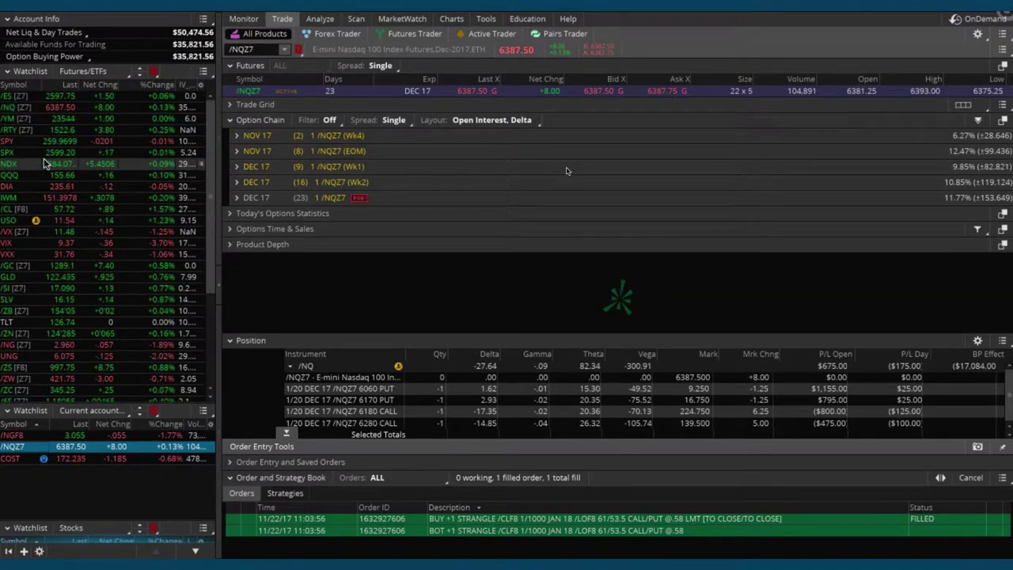
{"action": "scroll", "coordinate": [44, 164], "scroll_direction": "down", "scroll_amount": 3}
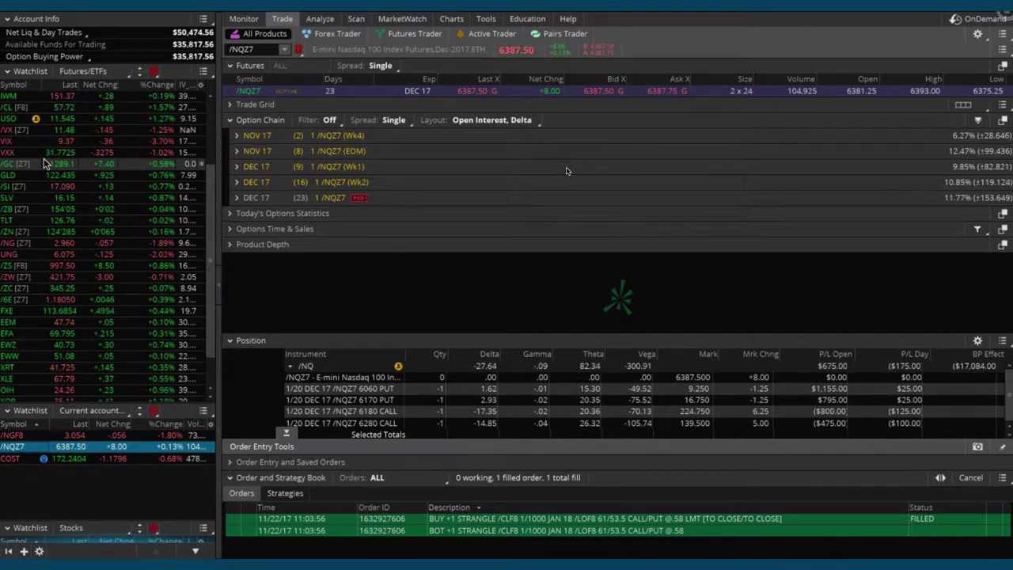
{"action": "left_click", "coordinate": [10, 345]}
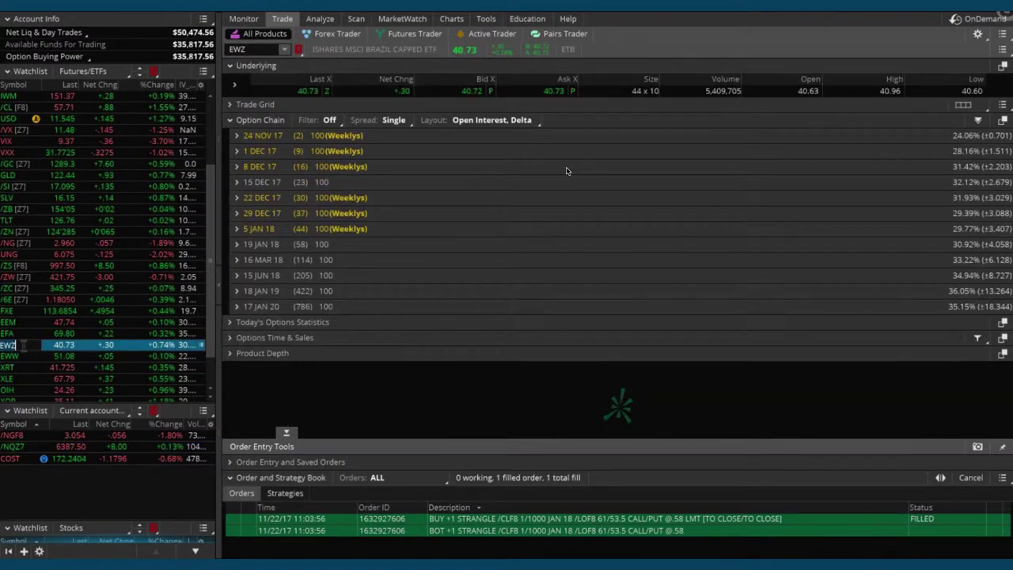
{"action": "left_click", "coordinate": [320, 19]}
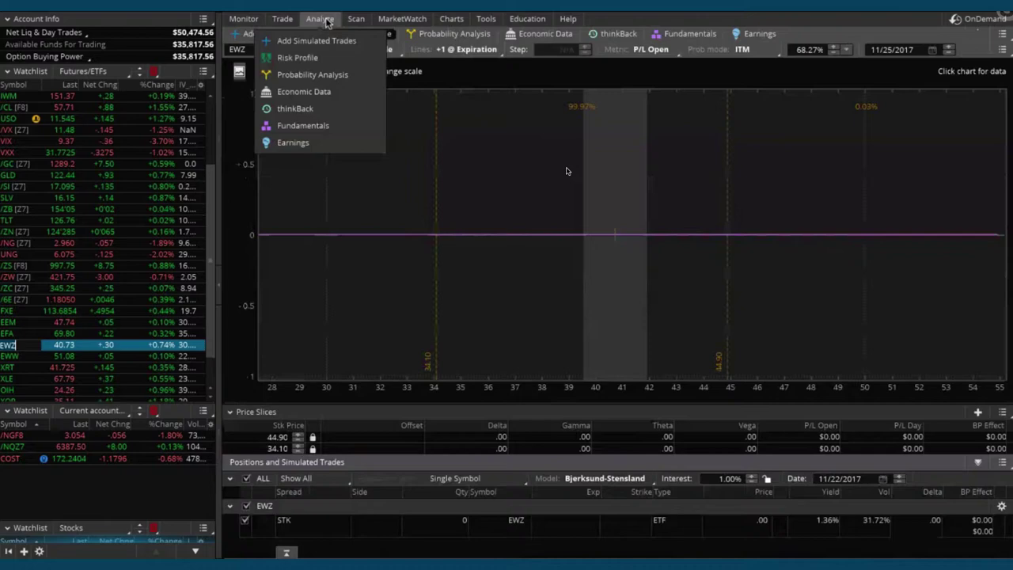
{"action": "left_click", "coordinate": [459, 21]}
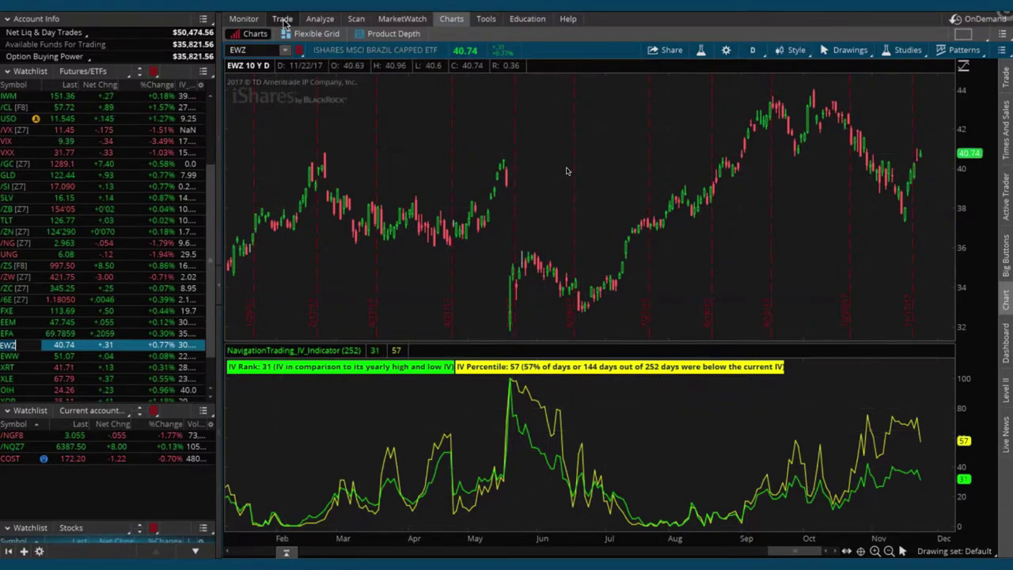
Step: Expand EWZ's 19 JAN 18 expiration in the option chain and scroll to the 44 strike
{"action": "left_click", "coordinate": [282, 18]}
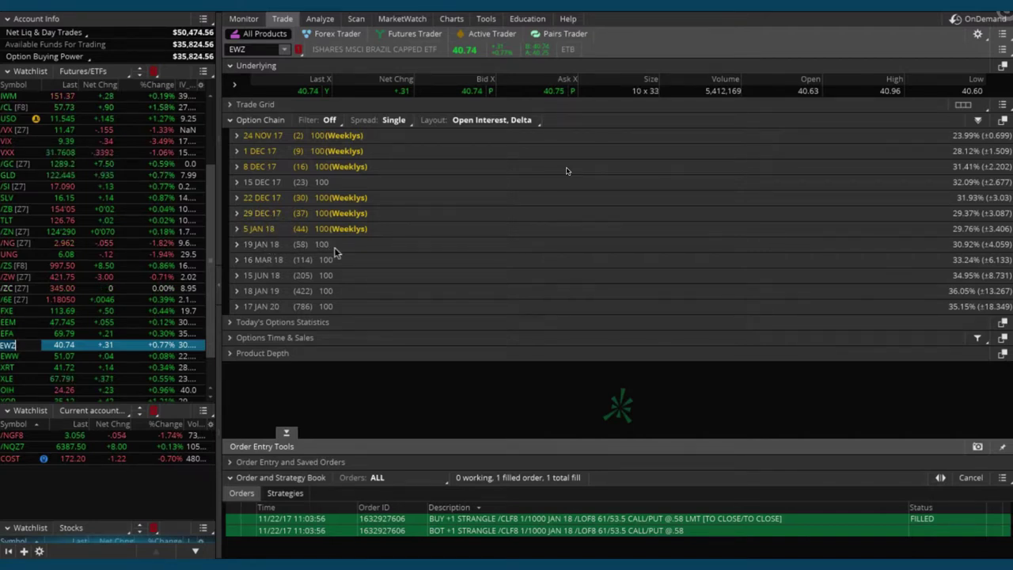
{"action": "left_click", "coordinate": [238, 244]}
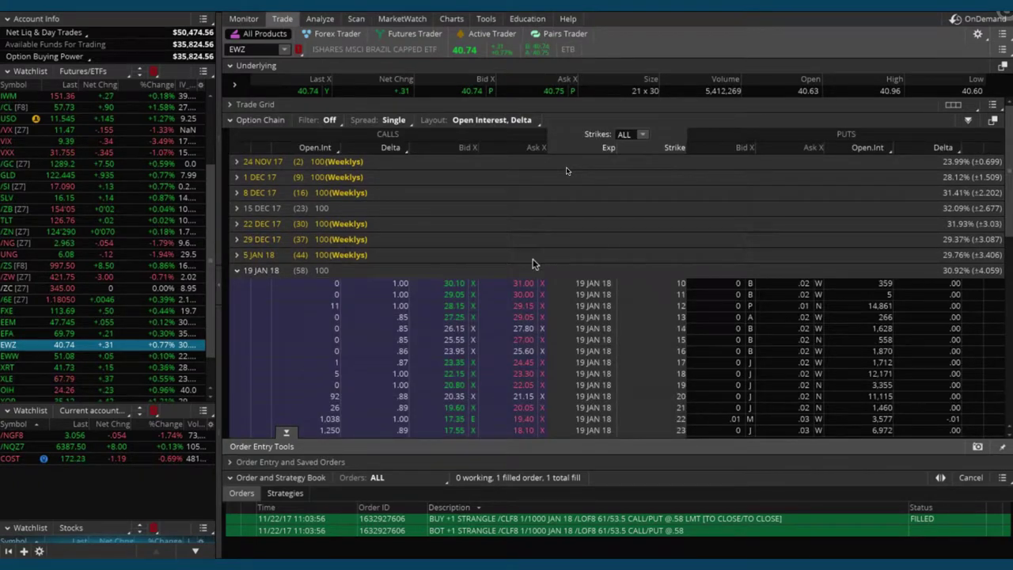
{"action": "scroll", "coordinate": [417, 336], "scroll_direction": "down", "scroll_amount": 3}
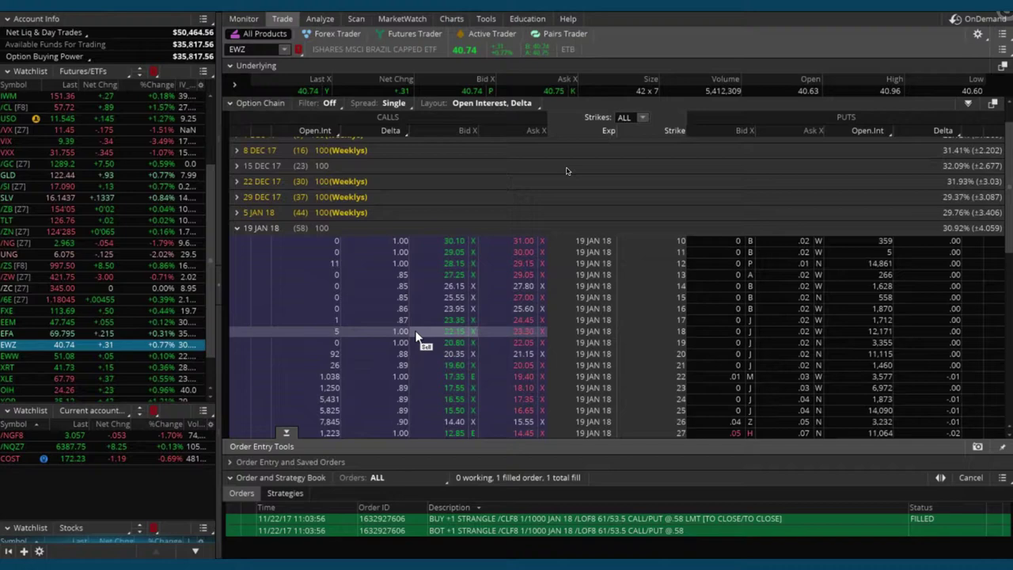
{"action": "scroll", "coordinate": [417, 336], "scroll_direction": "down", "scroll_amount": 3}
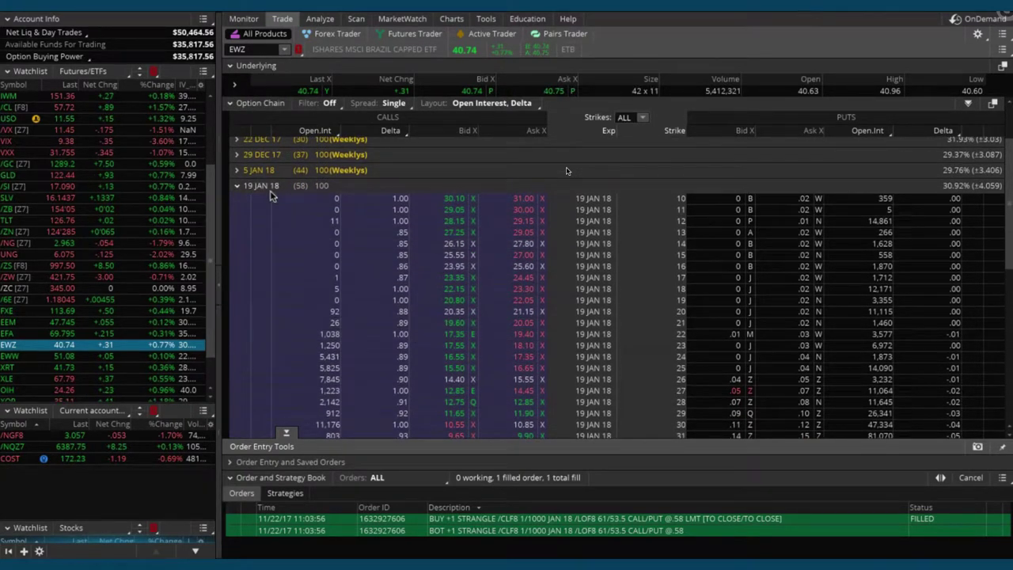
{"action": "scroll", "coordinate": [417, 273], "scroll_direction": "down", "scroll_amount": 4}
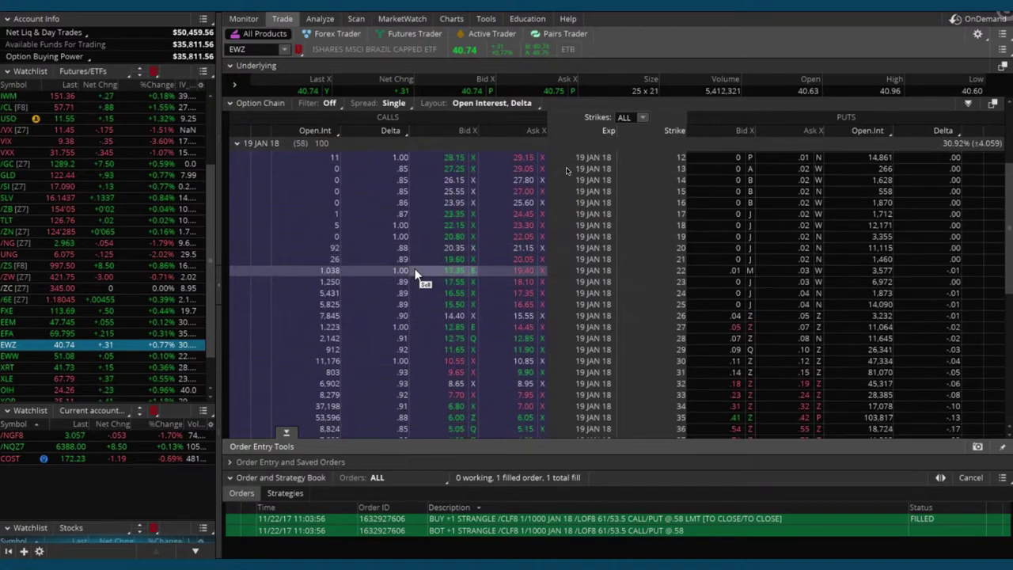
{"action": "scroll", "coordinate": [414, 261], "scroll_direction": "up", "scroll_amount": 4}
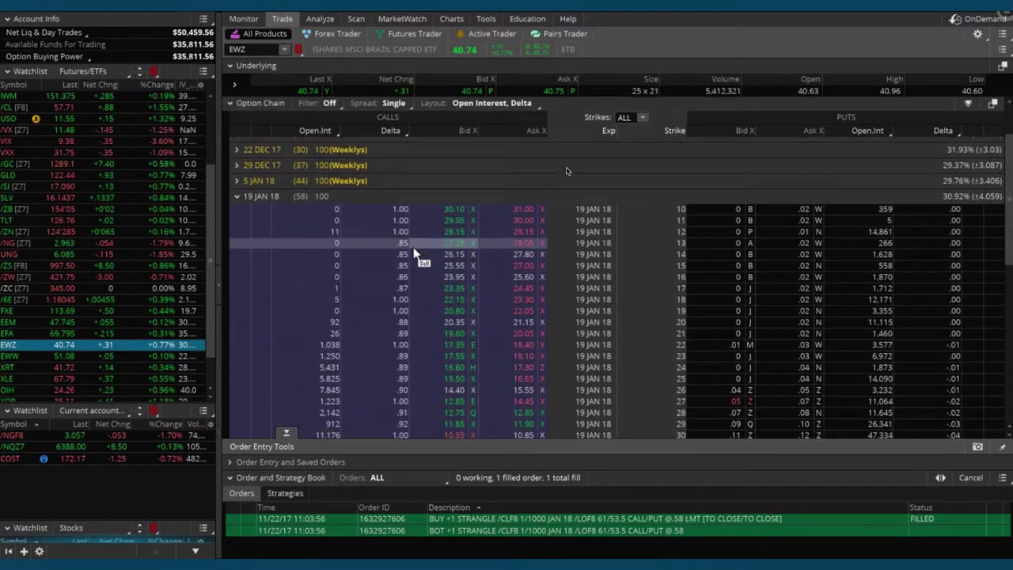
{"action": "scroll", "coordinate": [414, 254], "scroll_direction": "down", "scroll_amount": 15}
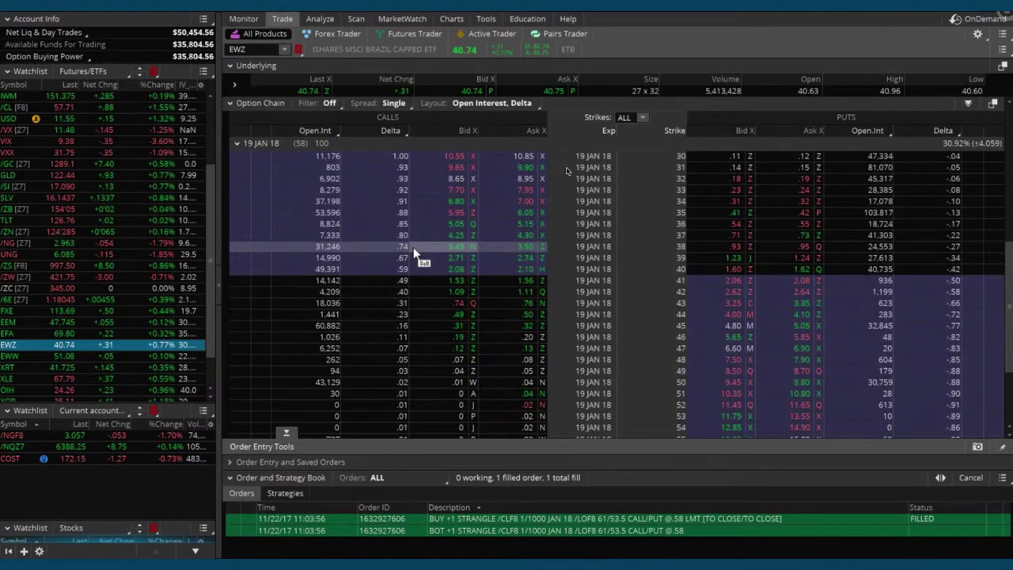
{"action": "scroll", "coordinate": [414, 252], "scroll_direction": "up", "scroll_amount": 2}
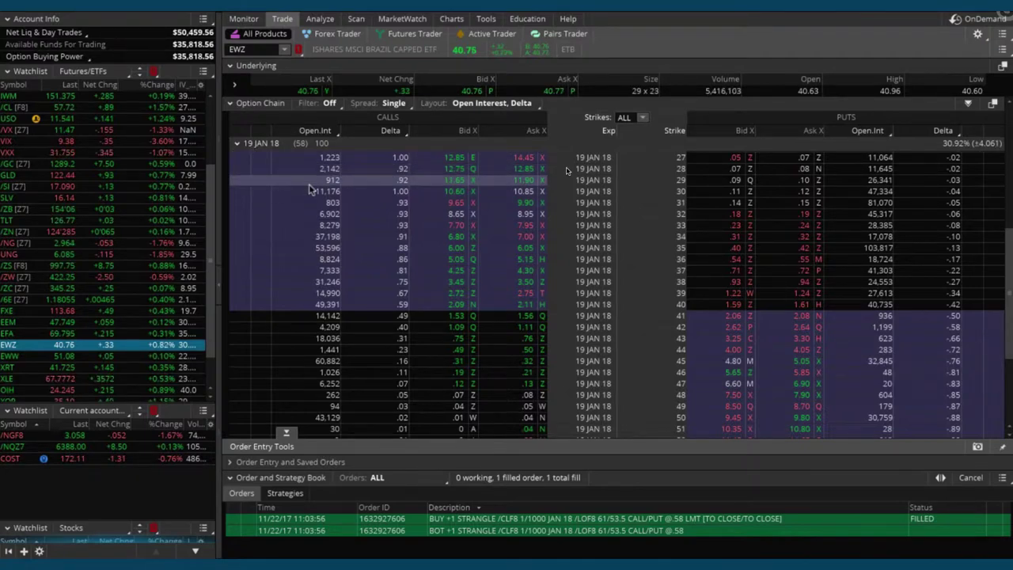
{"action": "scroll", "coordinate": [412, 341], "scroll_direction": "down", "scroll_amount": 1}
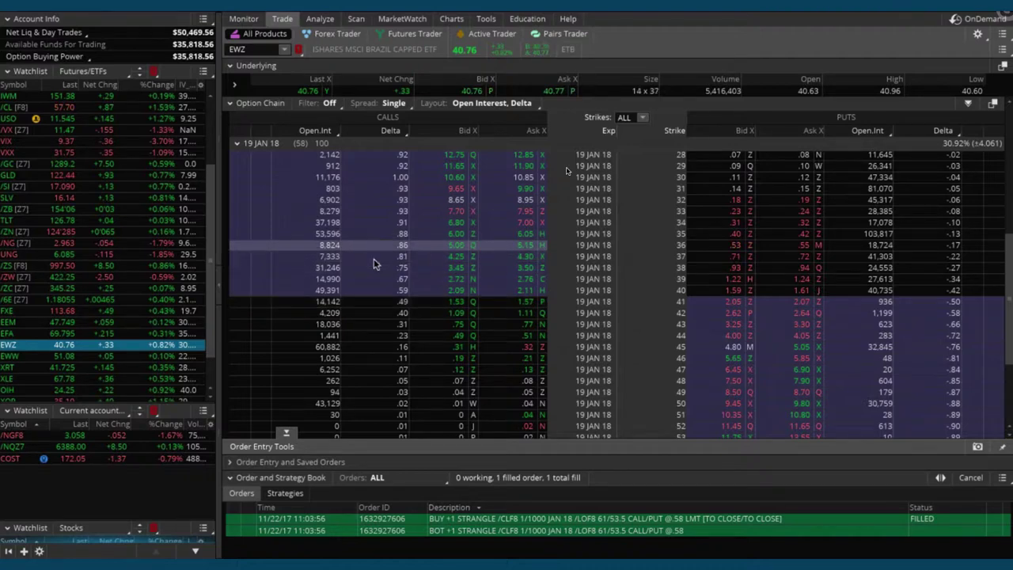
Step: Draft a sell order for one EWZ 19 JAN 18 44 call / 43 put strangle at 3.75 limit
{"action": "left_click", "coordinate": [385, 339]}
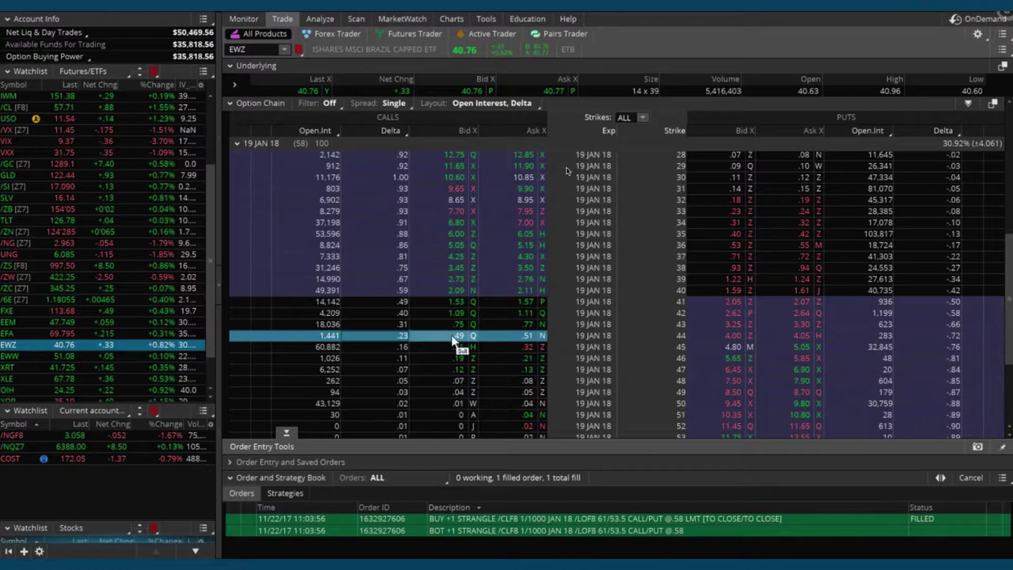
{"action": "right_click", "coordinate": [367, 341]}
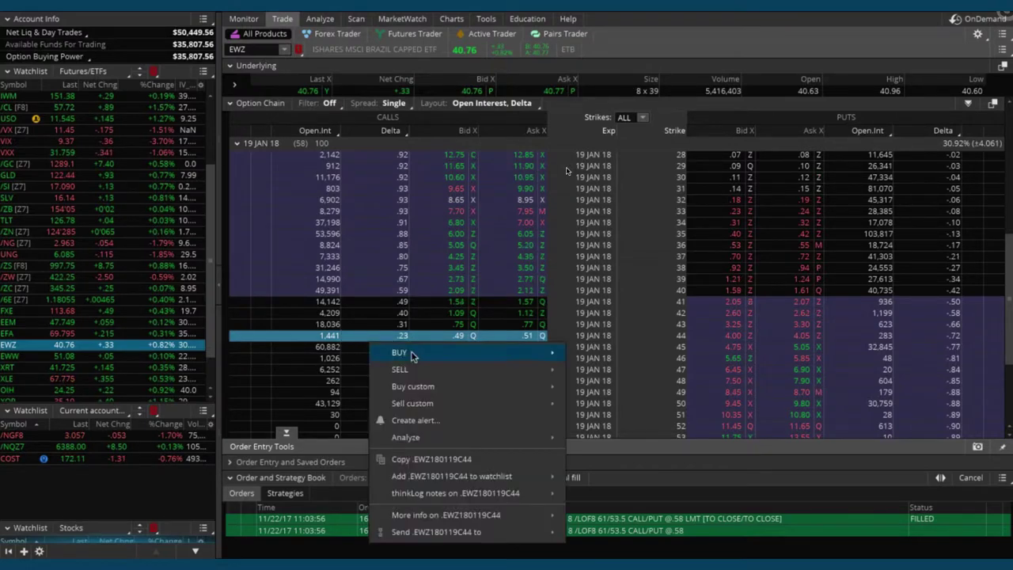
{"action": "mouse_move", "coordinate": [451, 367]}
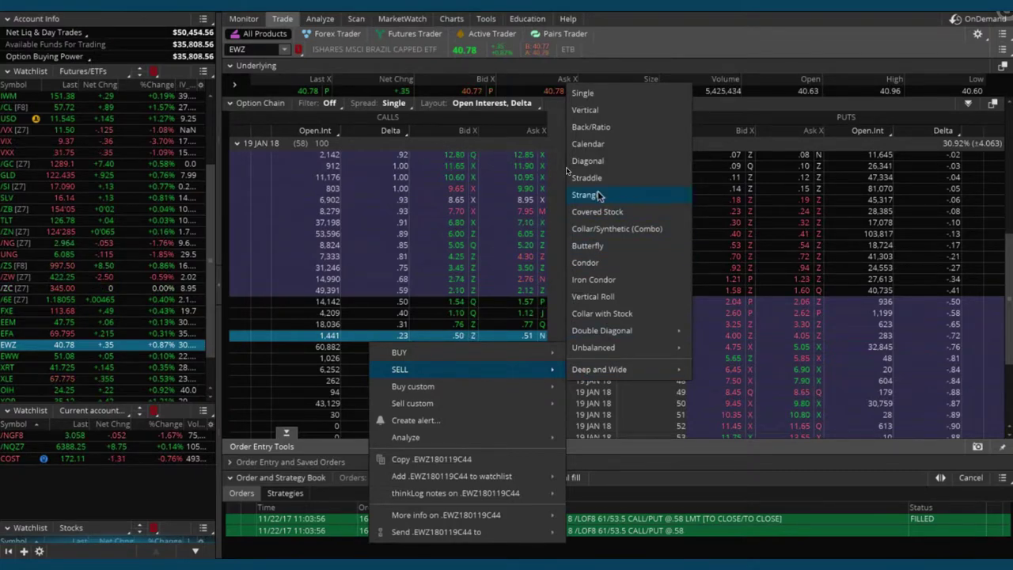
{"action": "left_click", "coordinate": [594, 194]}
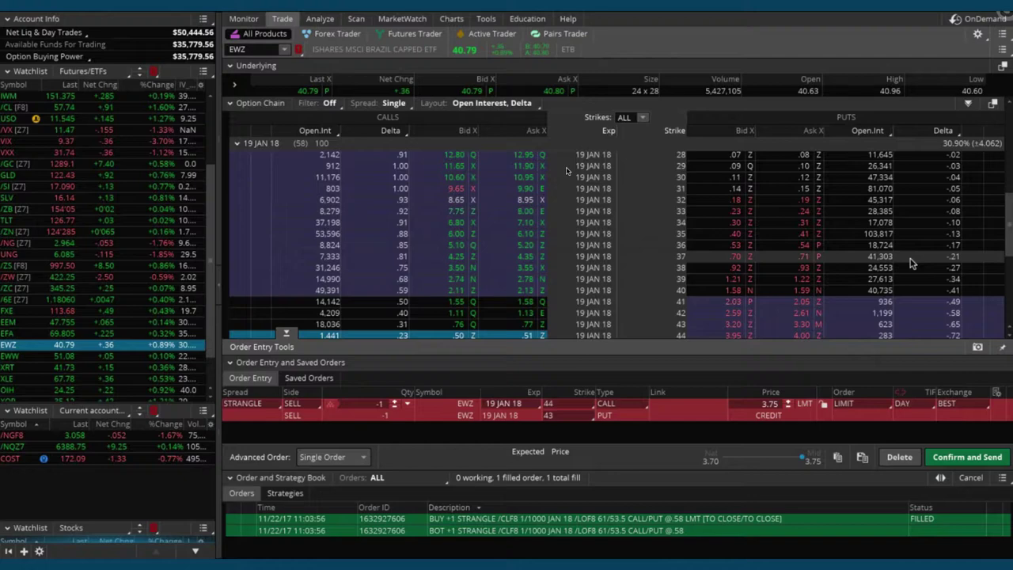
Step: Move the put leg to the 37 strike, keeping quantity at -1, for a 1.21 limit credit
{"action": "left_click", "coordinate": [586, 419]}
{"action": "scroll", "coordinate": [580, 332], "scroll_direction": "up", "scroll_amount": 3}
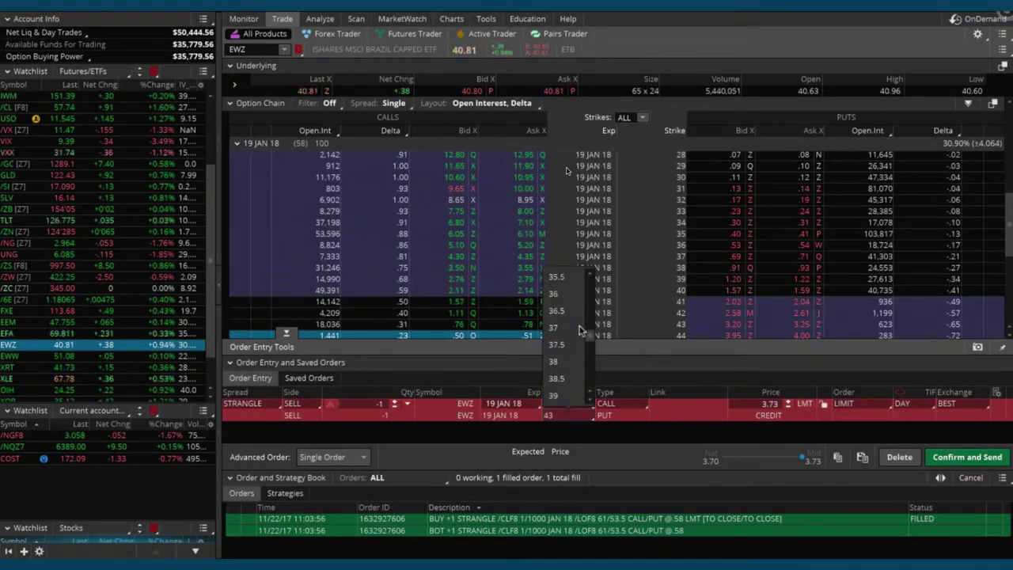
{"action": "left_click", "coordinate": [556, 334]}
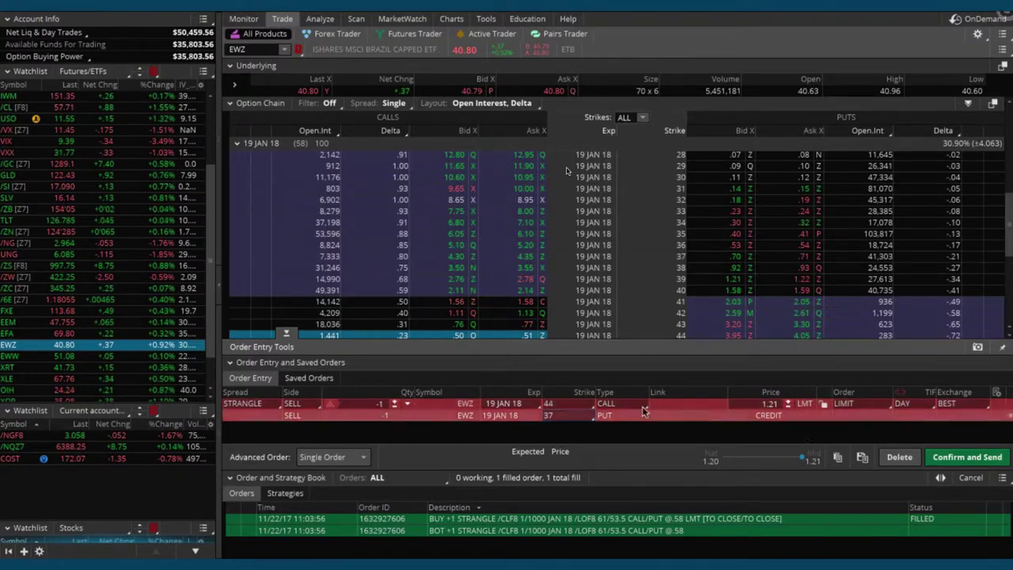
{"action": "left_click", "coordinate": [396, 402]}
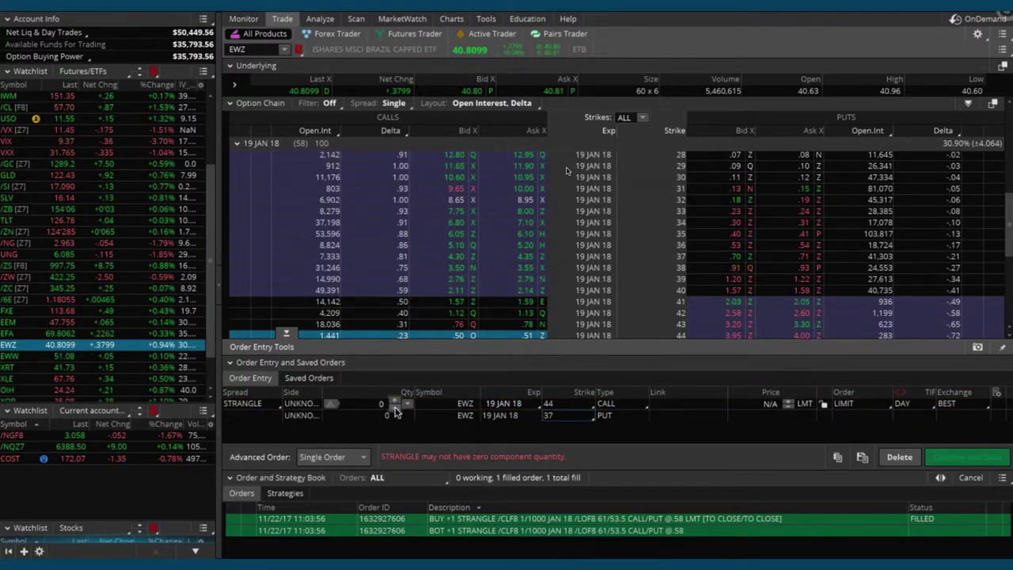
{"action": "left_click", "coordinate": [395, 408]}
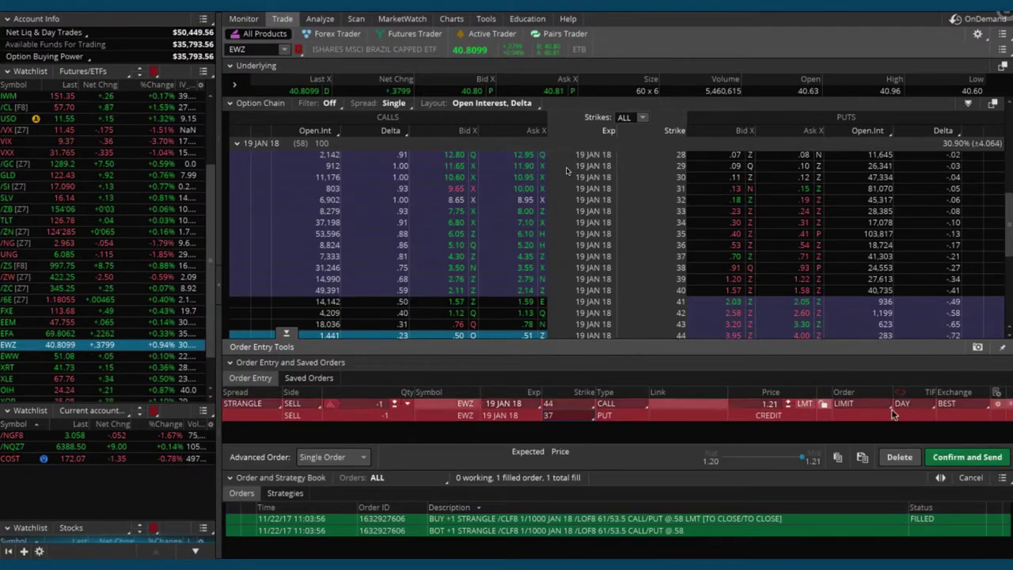
Step: Analyze the EWZ 44/37 short strangle's risk profile, with breakevens near 34.10 and 44.90
{"action": "right_click", "coordinate": [676, 417]}
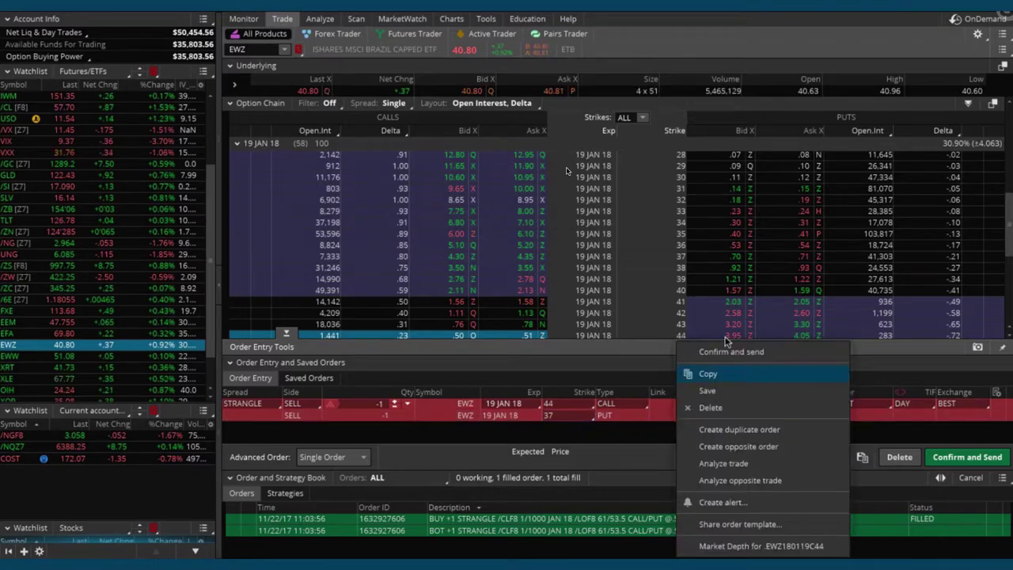
{"action": "left_click", "coordinate": [741, 464]}
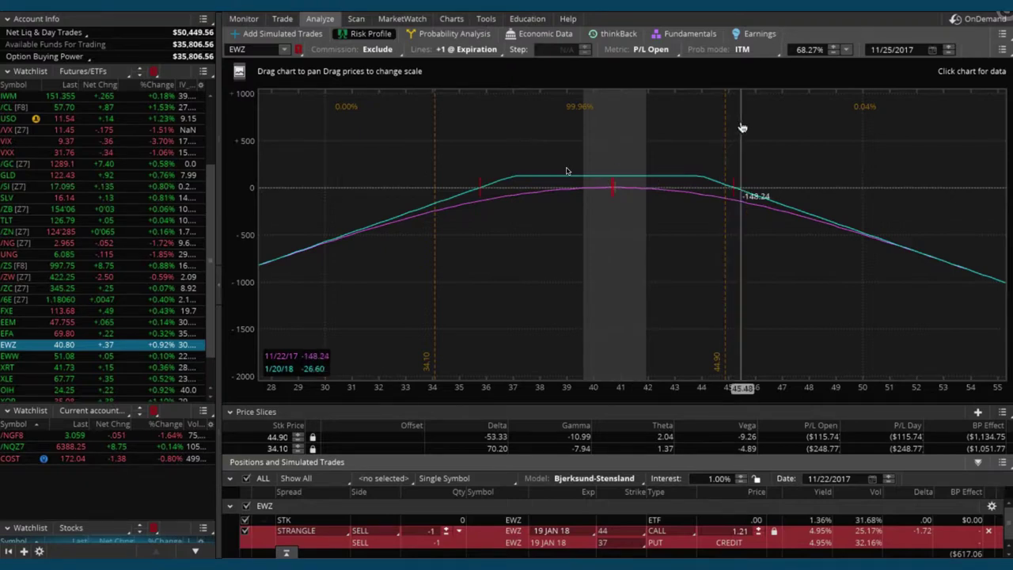
Step: Place the EWZ price slices at the 1/20/18 break-evens, 35.79 and 45.20
{"action": "left_click", "coordinate": [1002, 412]}
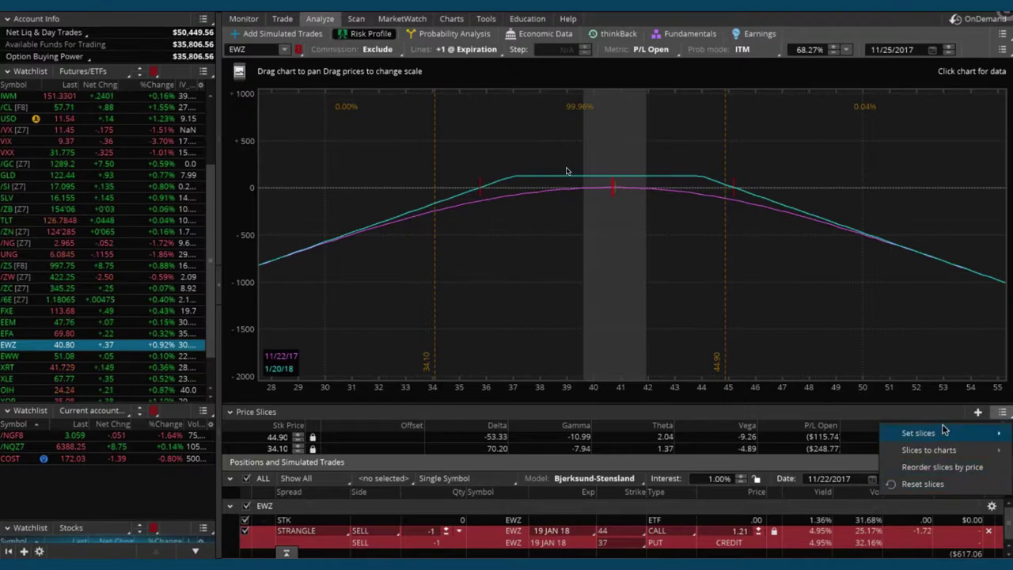
{"action": "mouse_move", "coordinate": [943, 432]}
{"action": "mouse_move", "coordinate": [820, 420]}
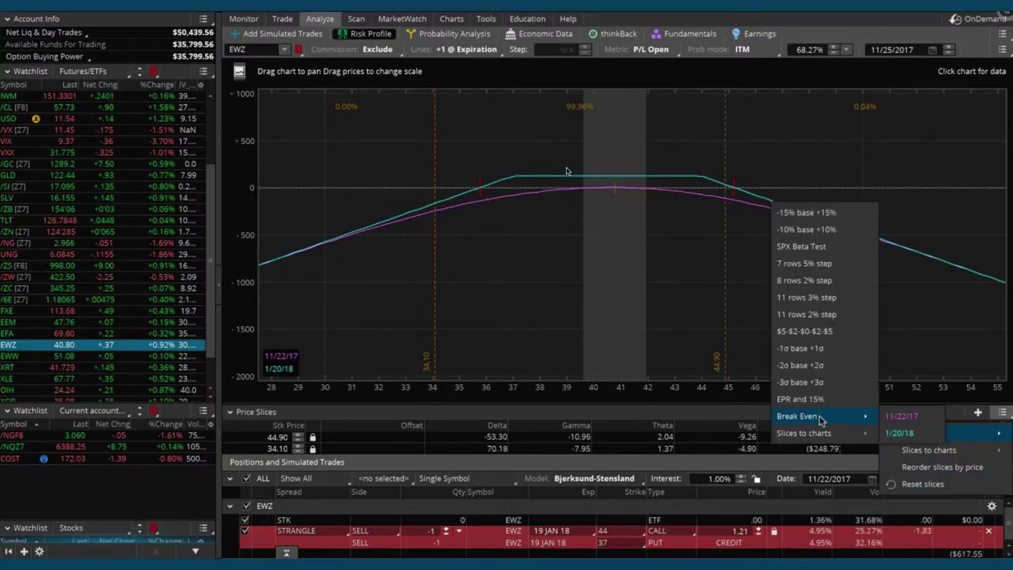
{"action": "left_click", "coordinate": [899, 433]}
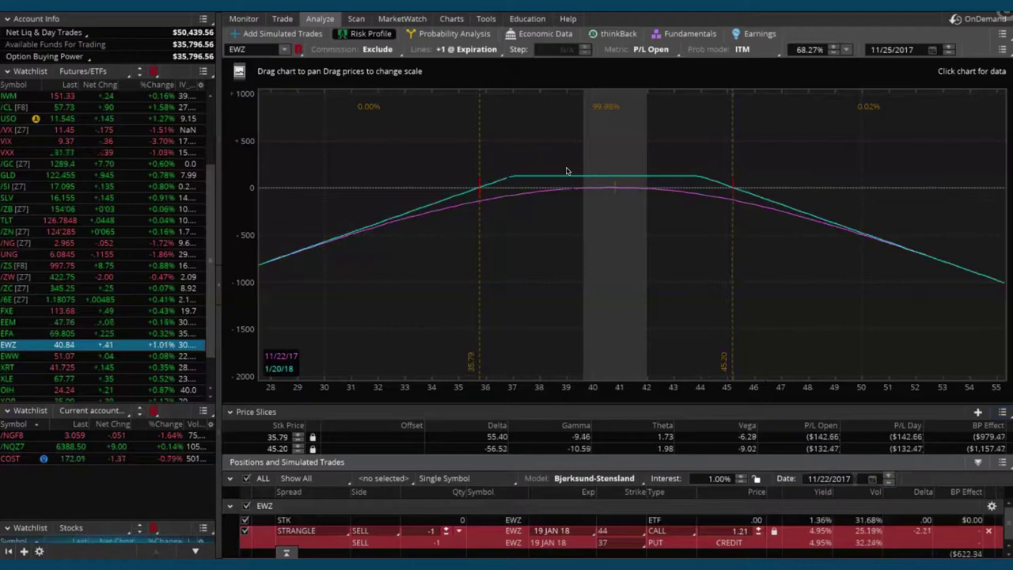
Step: Move the Risk Profile analysis date forward to 01/20/2018
{"action": "left_click", "coordinate": [949, 46]}
{"action": "left_click", "coordinate": [948, 46]}
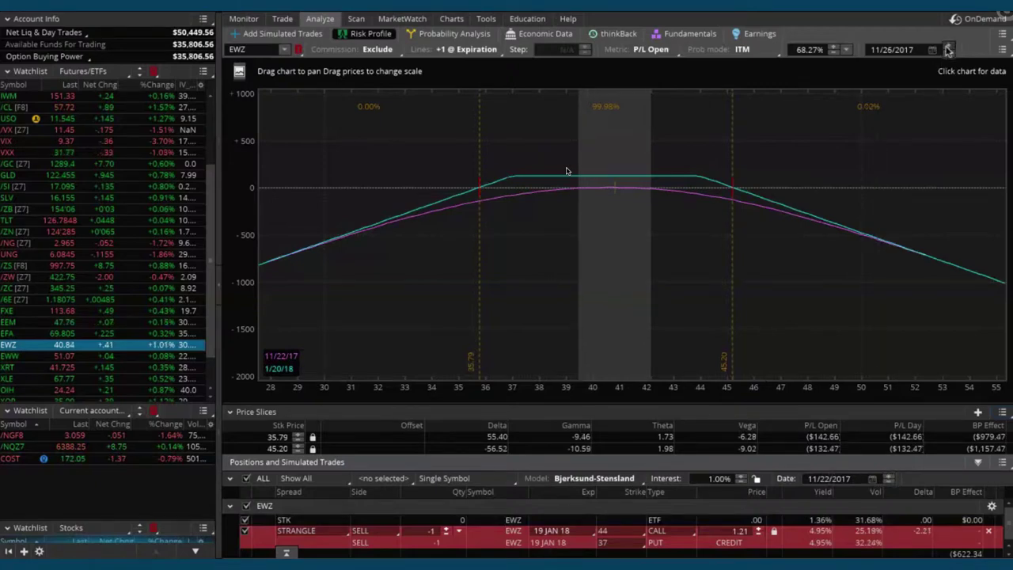
{"action": "left_click", "coordinate": [948, 46]}
{"action": "left_click", "coordinate": [948, 46]}
{"action": "left_click", "coordinate": [933, 50]}
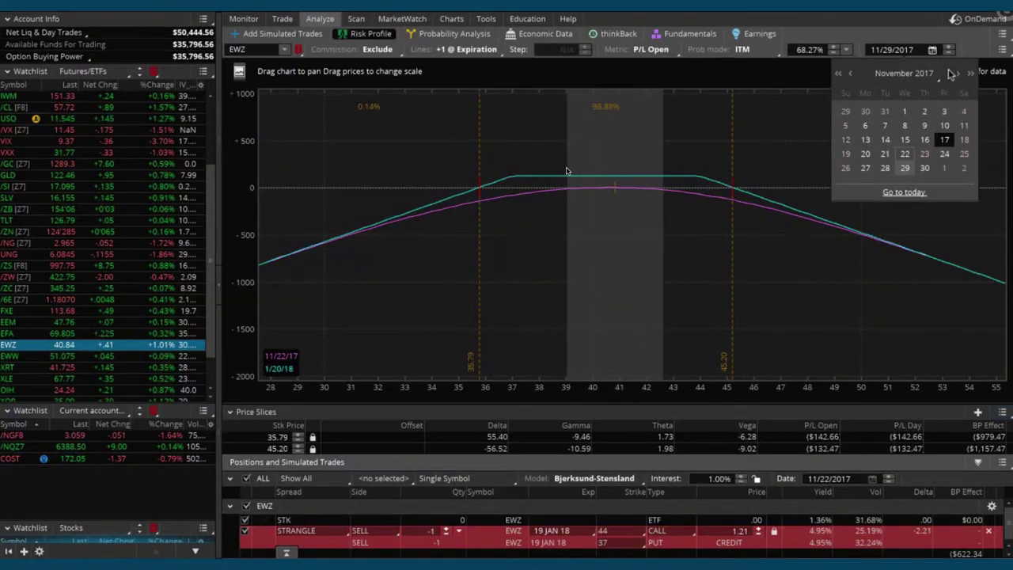
{"action": "left_click", "coordinate": [958, 76]}
{"action": "left_click", "coordinate": [959, 76]}
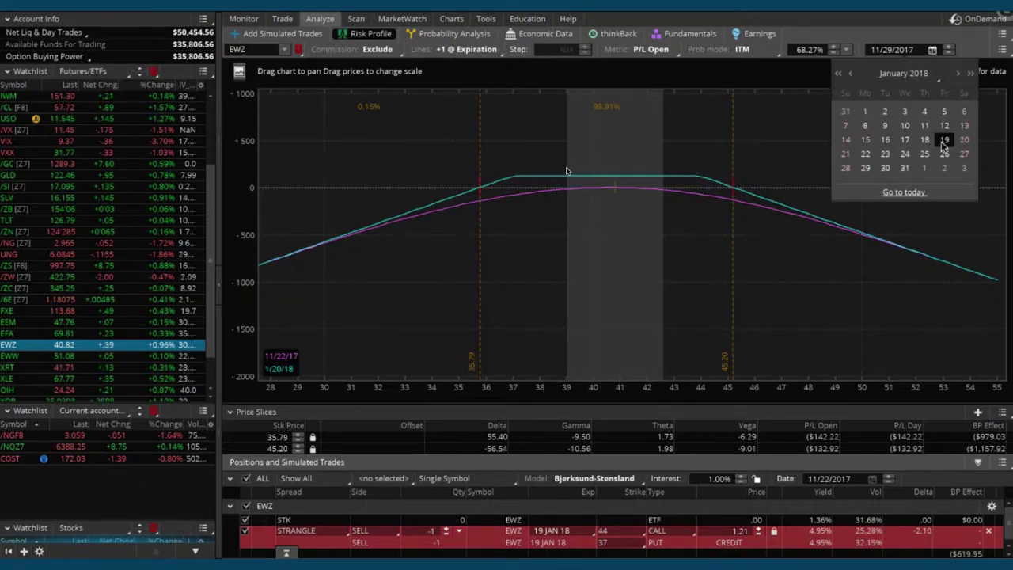
{"action": "left_click", "coordinate": [944, 141]}
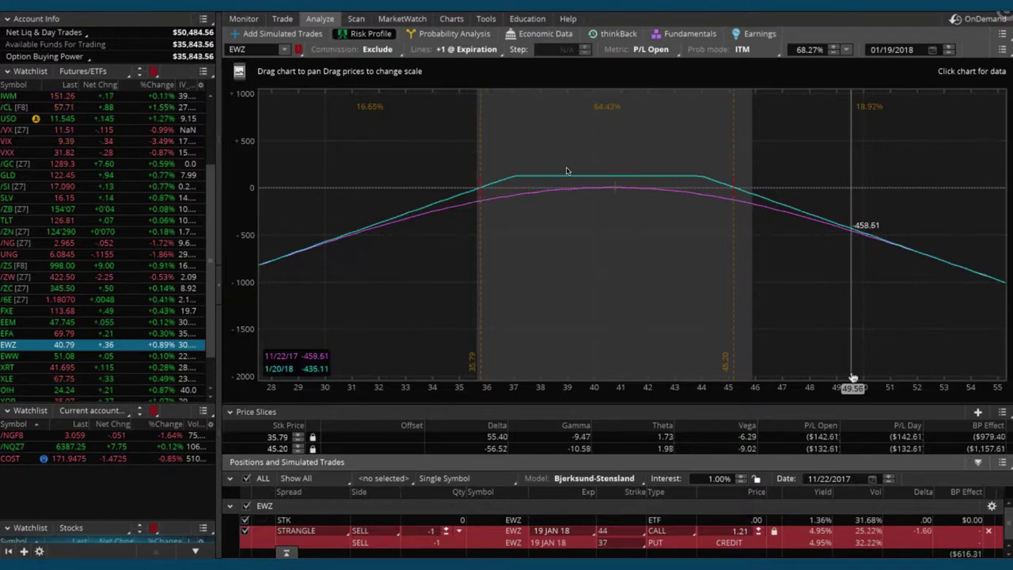
{"action": "left_click", "coordinate": [947, 48]}
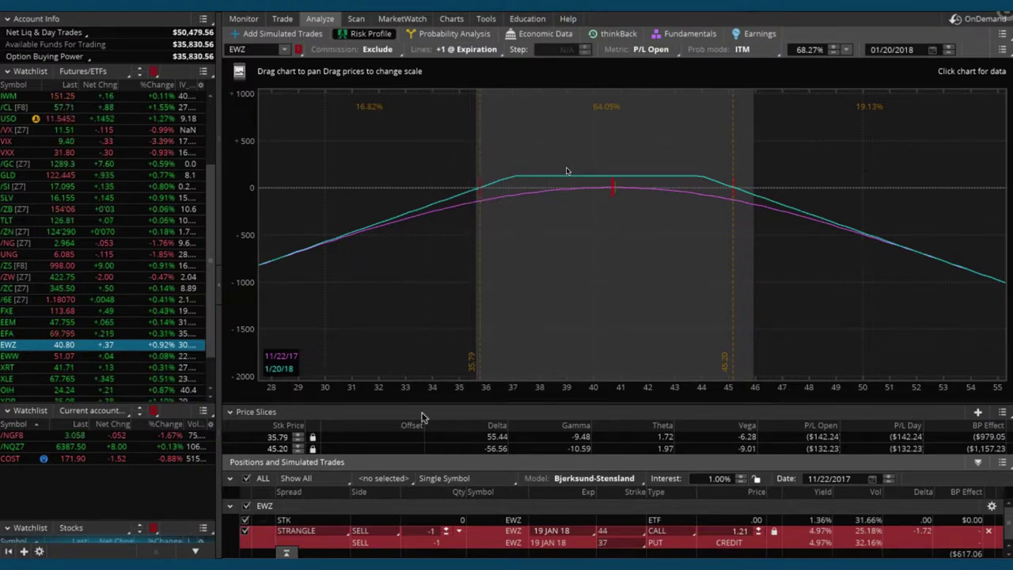
Step: Change the simulated strangle quantity from -1 to -5 contracts per leg
{"action": "left_click", "coordinate": [446, 535]}
{"action": "left_click", "coordinate": [446, 535]}
{"action": "left_click", "coordinate": [446, 535]}
{"action": "left_click", "coordinate": [446, 535]}
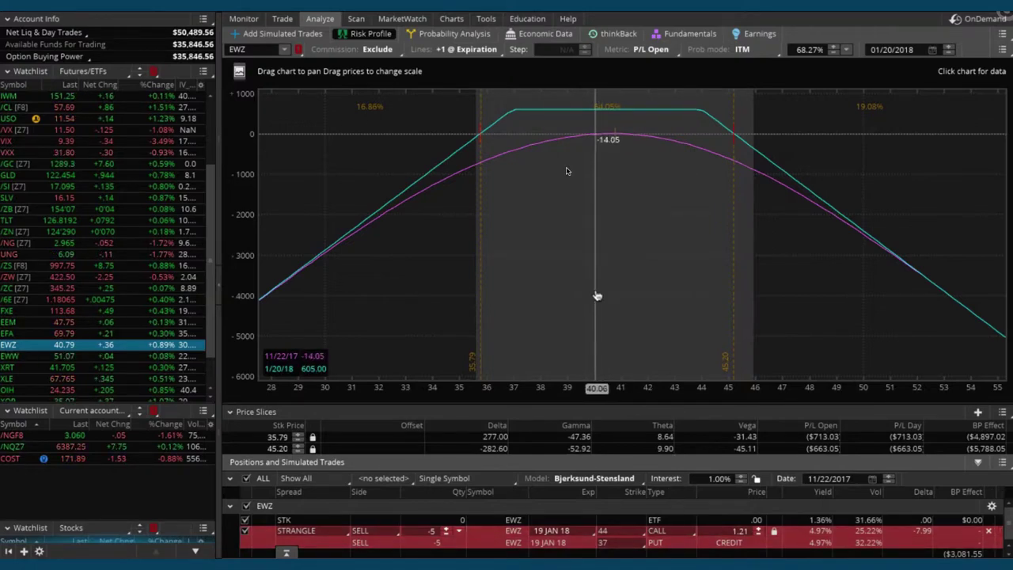
Step: Send the 5-lot EWZ 44/37 short strangle as an order at a 1.21 limit credit
{"action": "right_click", "coordinate": [702, 545]}
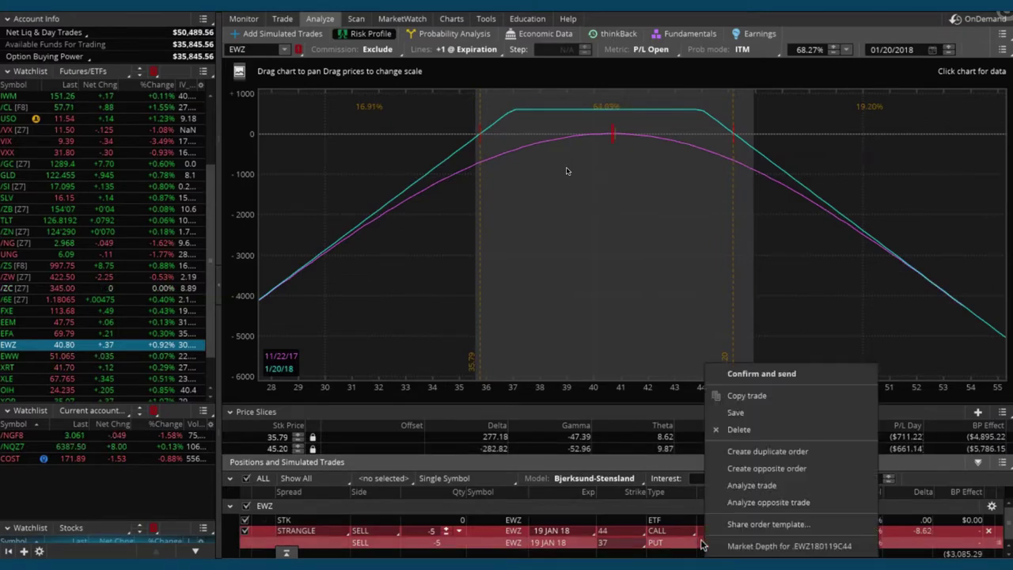
{"action": "left_click", "coordinate": [749, 382]}
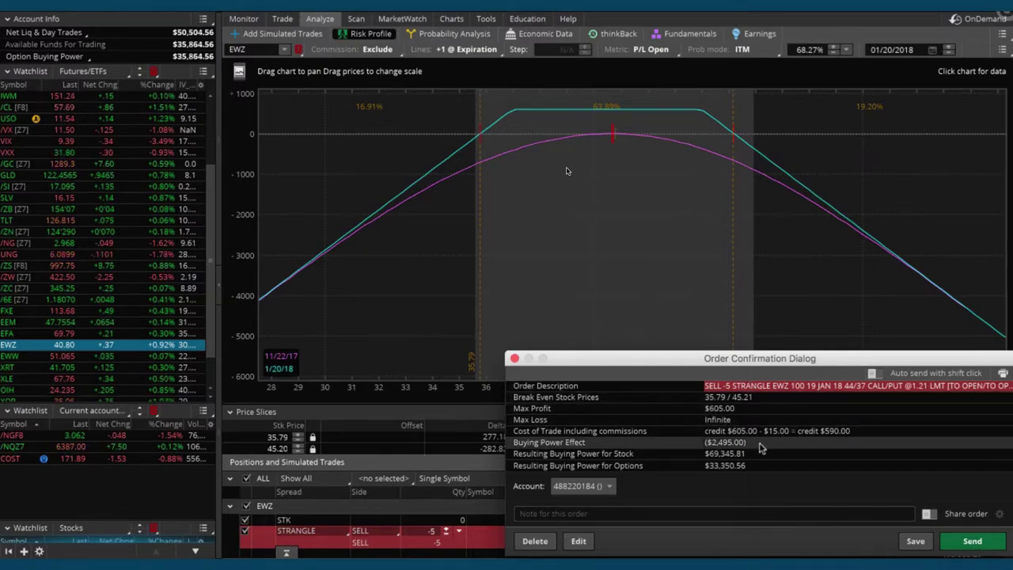
{"action": "left_click", "coordinate": [973, 541]}
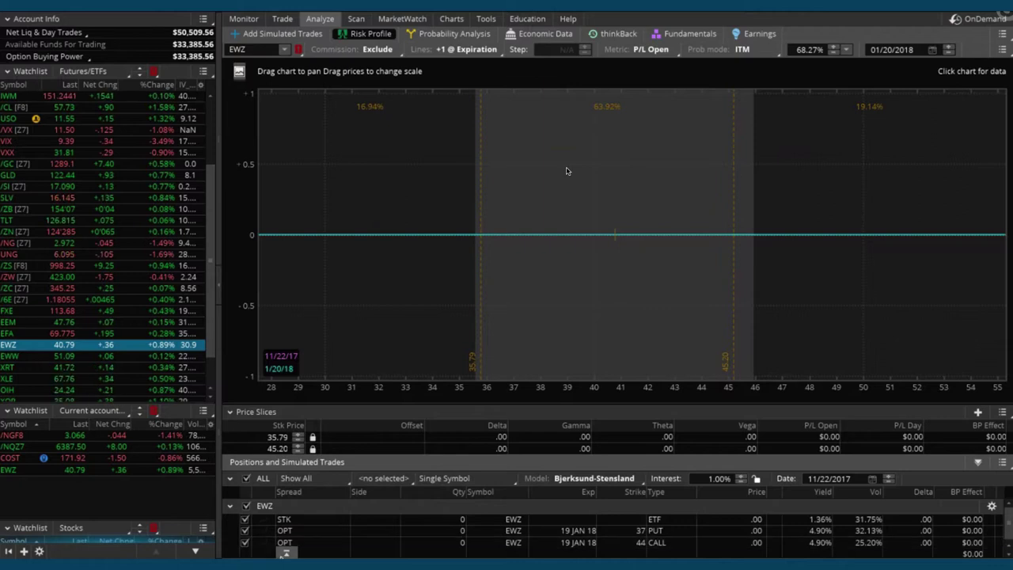
Step: Cancel/replace the working EWZ strangle order, lowering its limit credit to 1.20
{"action": "left_click", "coordinate": [286, 552]}
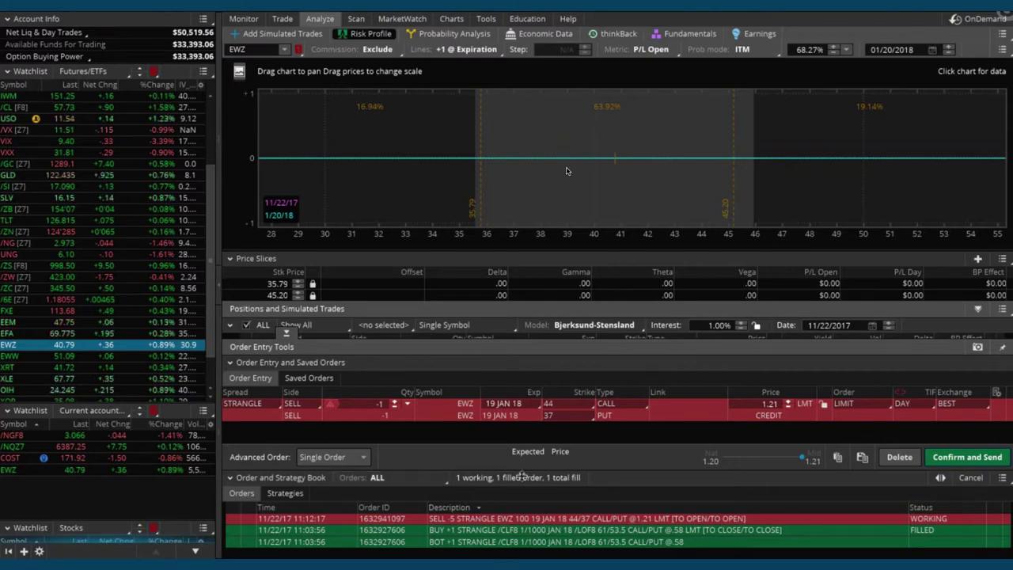
{"action": "right_click", "coordinate": [844, 521]}
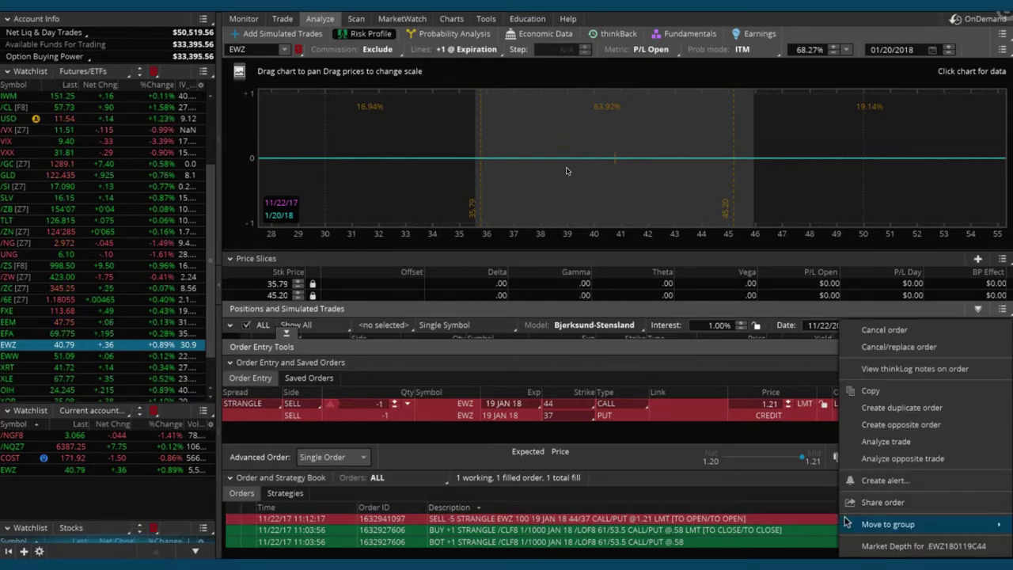
{"action": "left_click", "coordinate": [896, 346]}
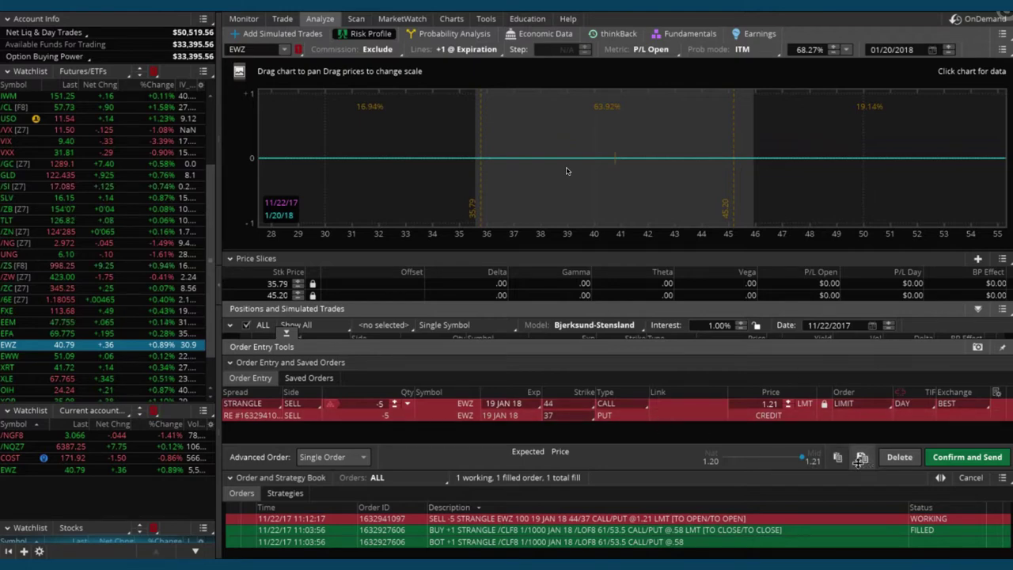
{"action": "left_click", "coordinate": [789, 408]}
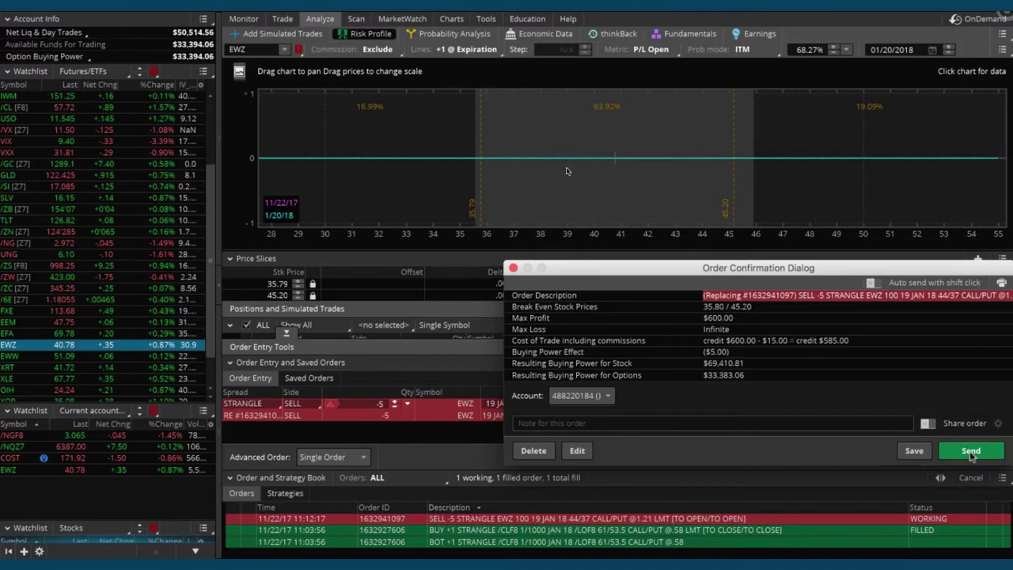
Step: Send the 1.20-credit replacement order so both strangle legs fill at -5
{"action": "left_click", "coordinate": [970, 451]}
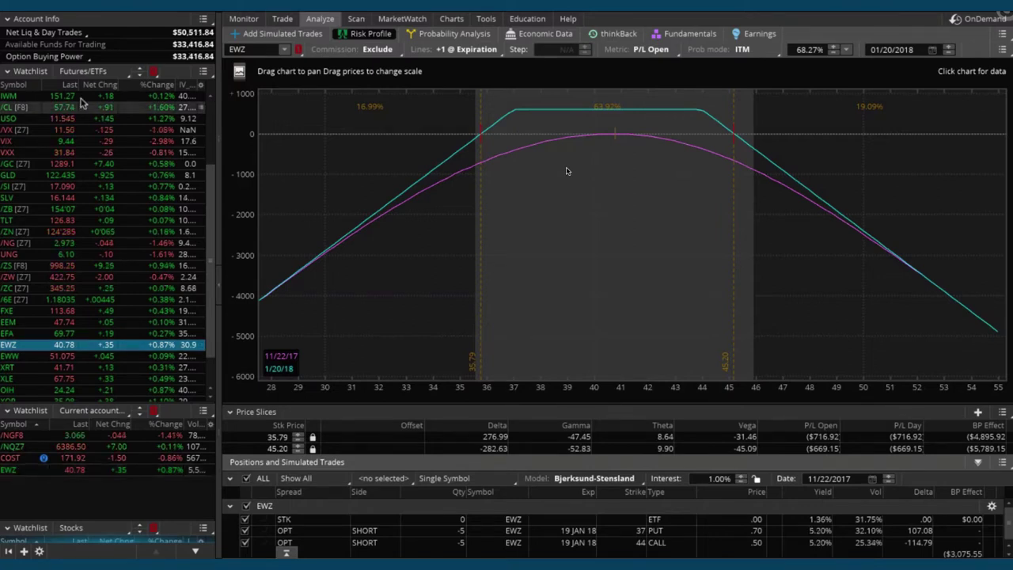
Step: Review the filled EWZ 5-lot strangle in the Account Statement trade history
{"action": "left_click", "coordinate": [237, 20]}
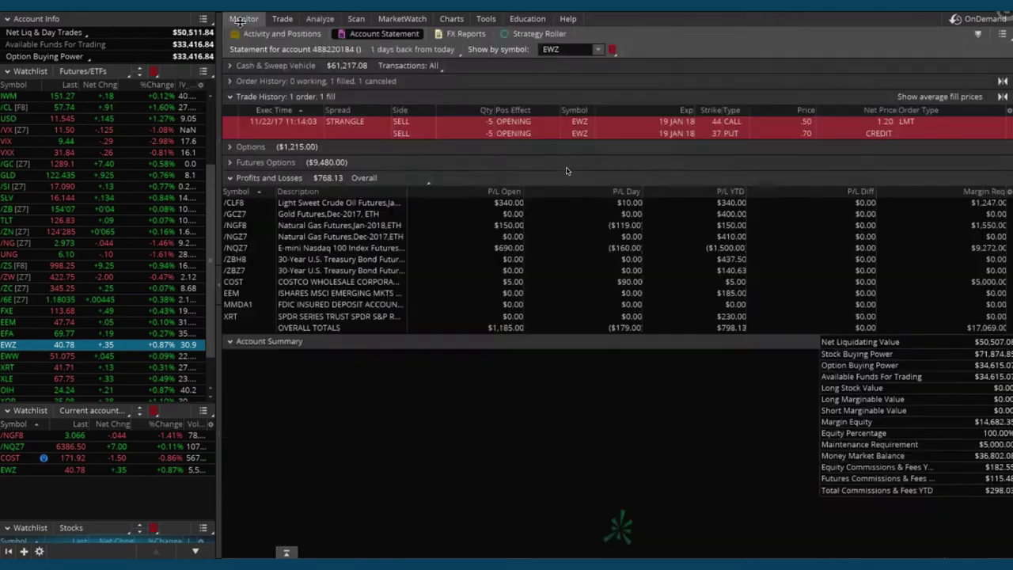